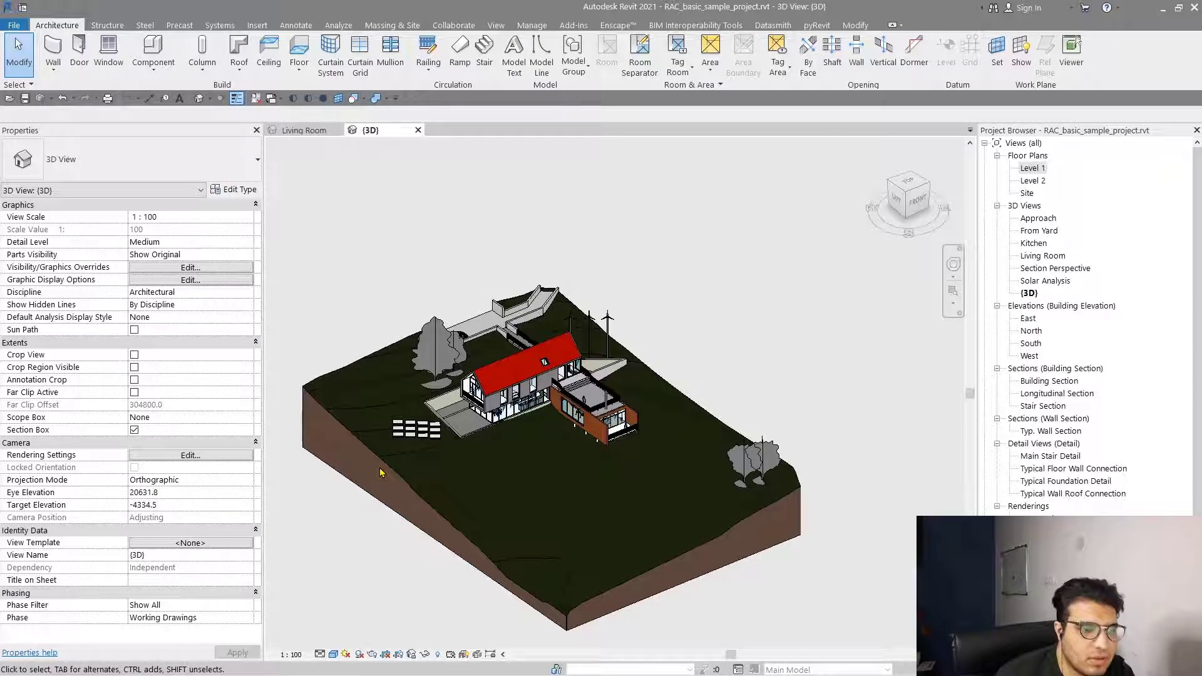
Look over the house and its surrounding site in the 3D view.
scroll(664, 510, up, 2)
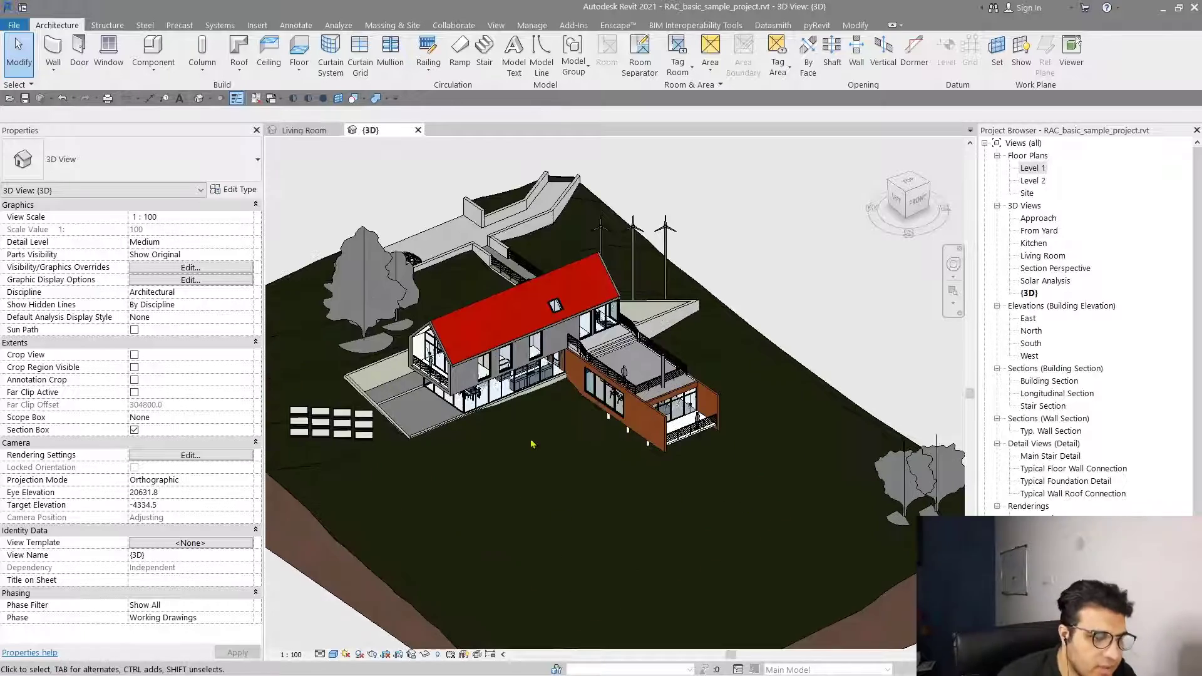
middle_drag(665, 510, 799, 481)
scroll(798, 480, up, 3)
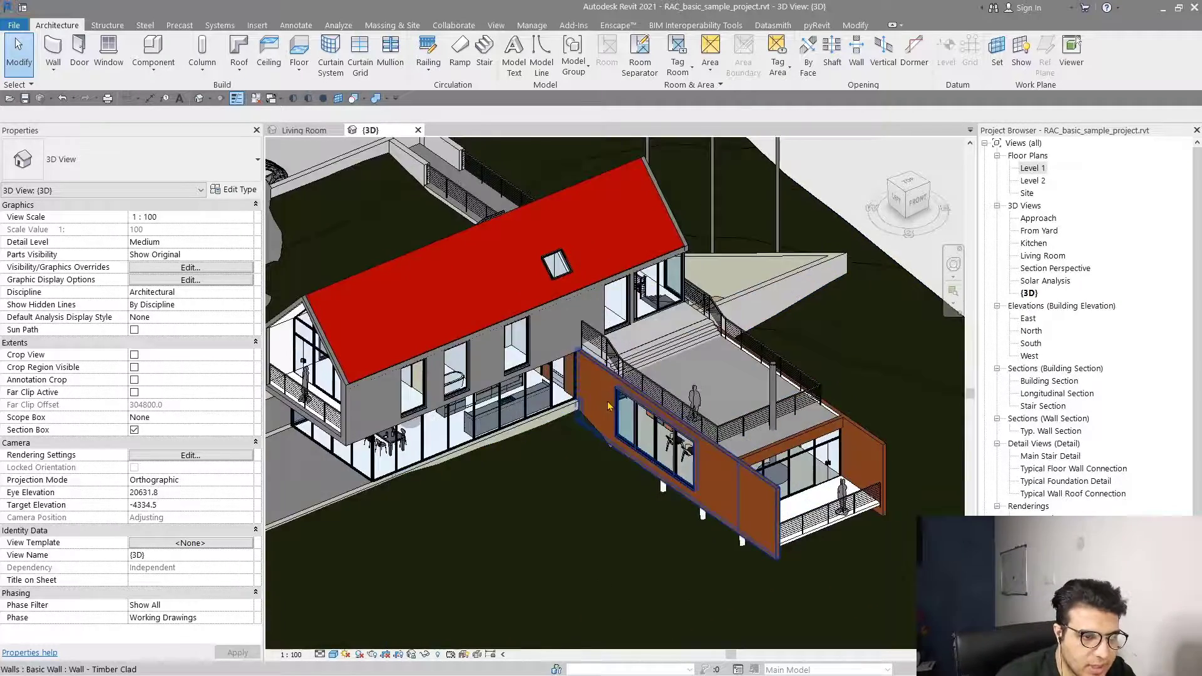
scroll(751, 470, down, 5)
scroll(635, 461, up, 3)
scroll(738, 313, down, 4)
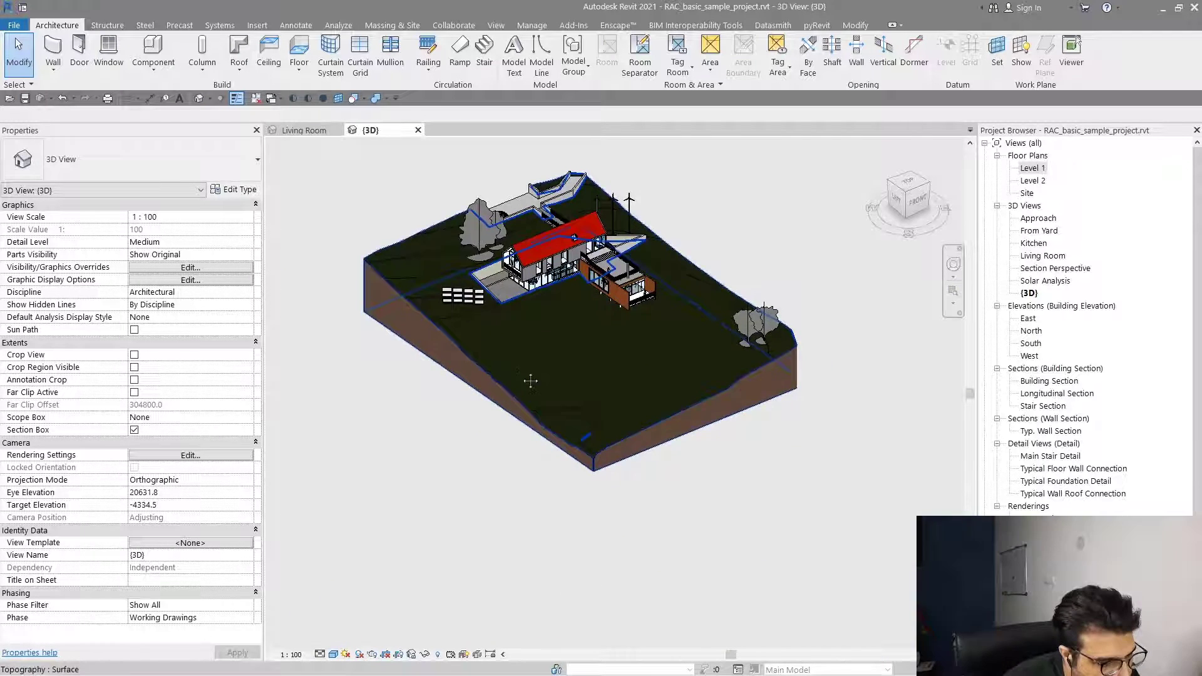
middle_drag(596, 263, 609, 363)
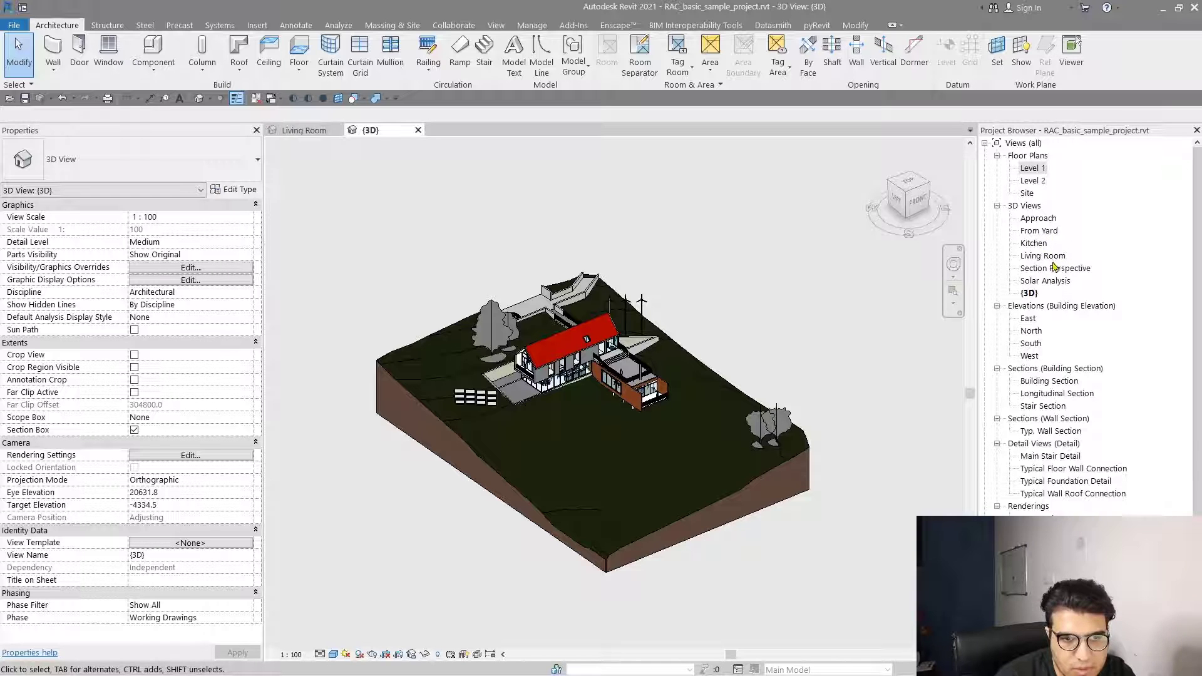
Open the Kitchen 3D view and inspect its interior perspective.
click(1041, 246)
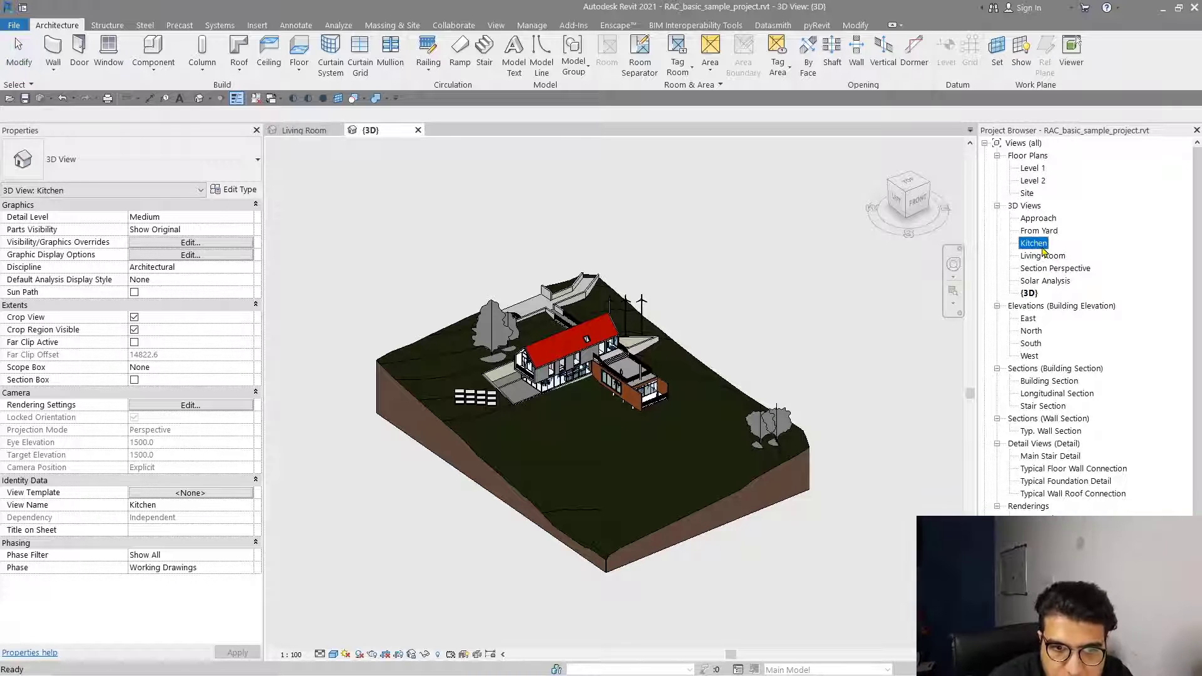
double_click(1041, 246)
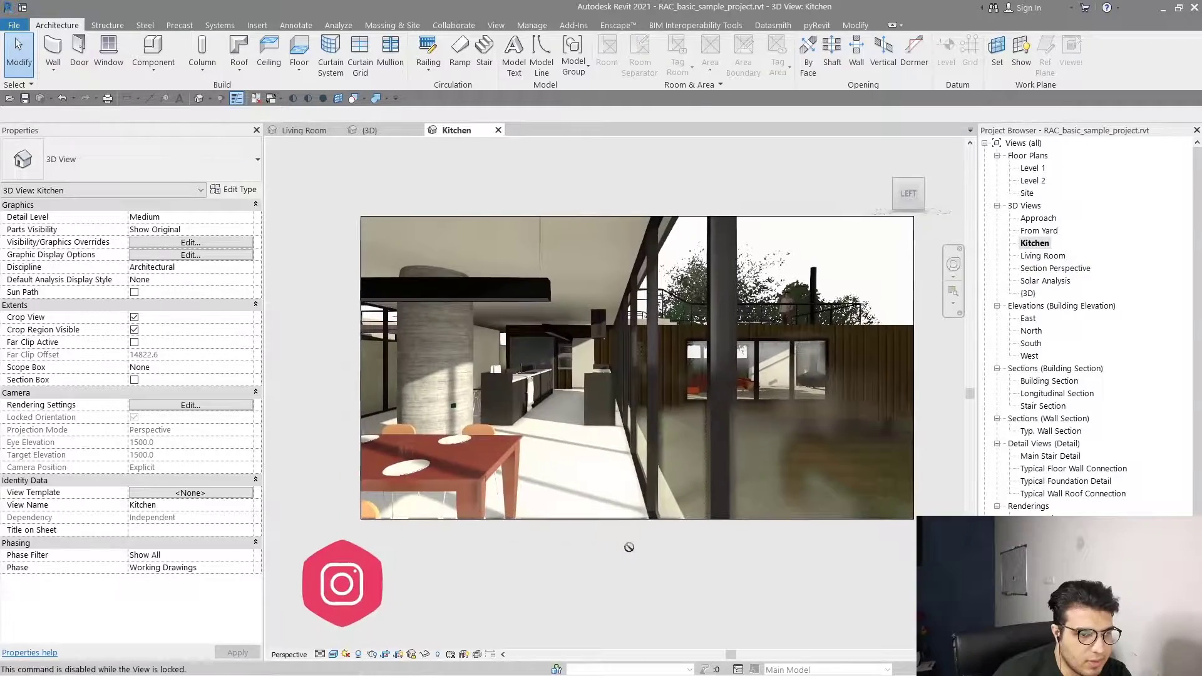
scroll(669, 372, up, 2)
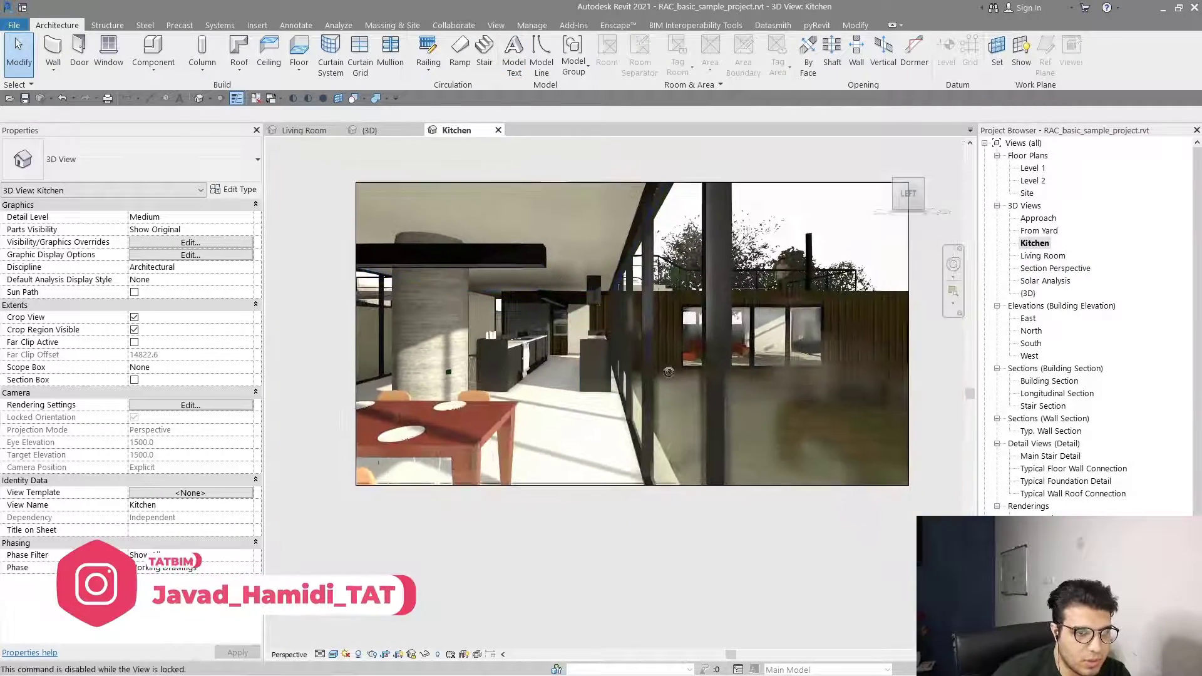
scroll(669, 372, down, 2)
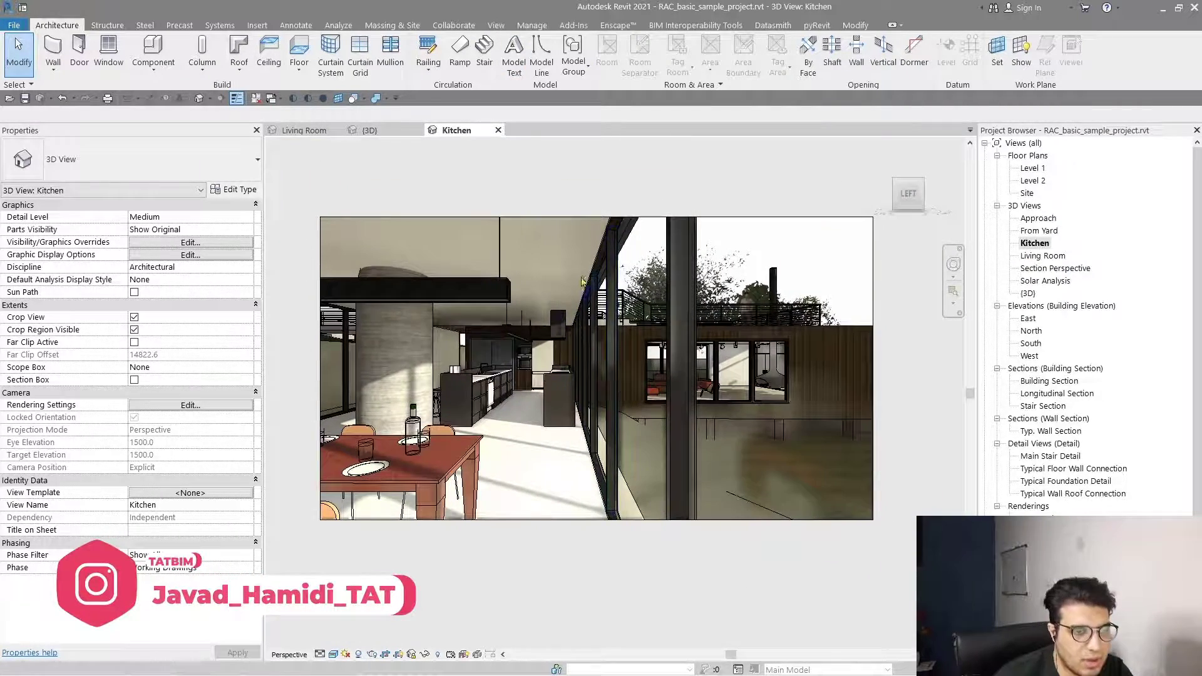
scroll(582, 282, up, 3)
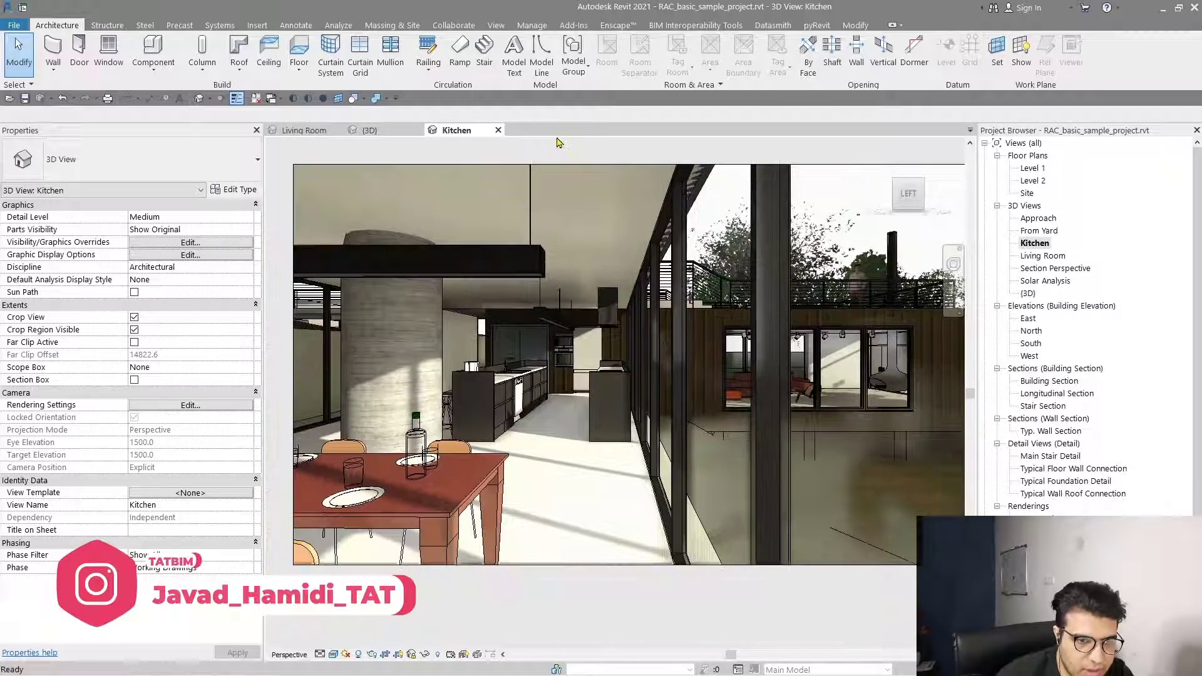
scroll(632, 308, down, 3)
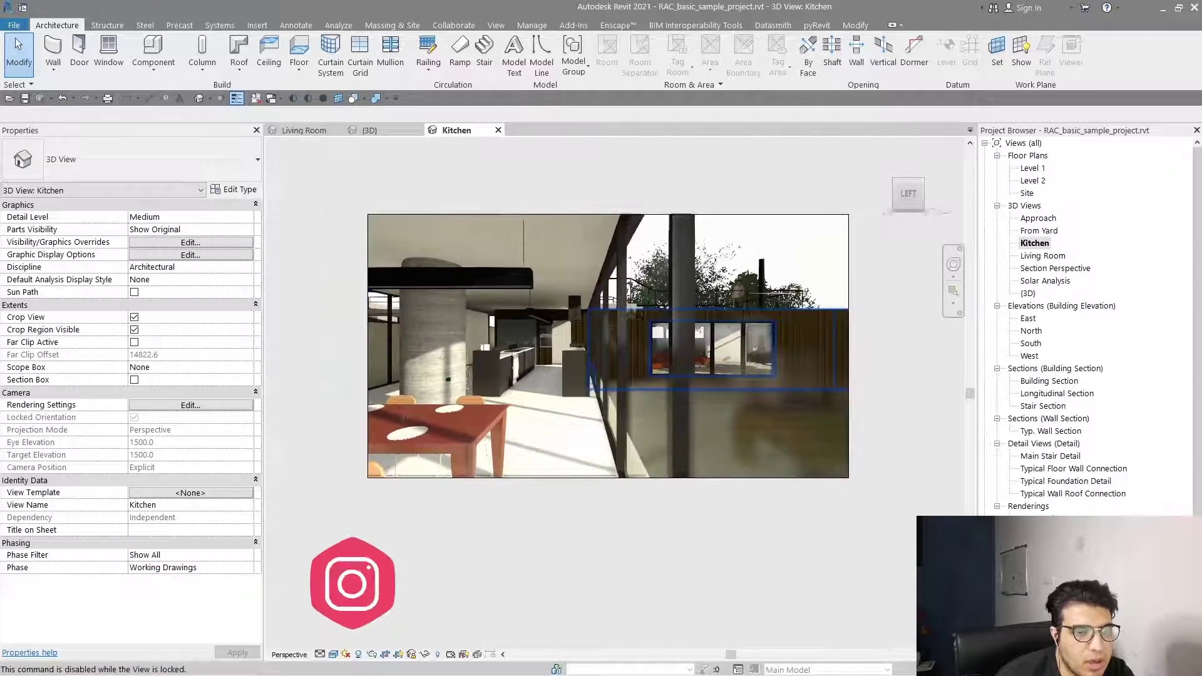
scroll(582, 252, up, 2)
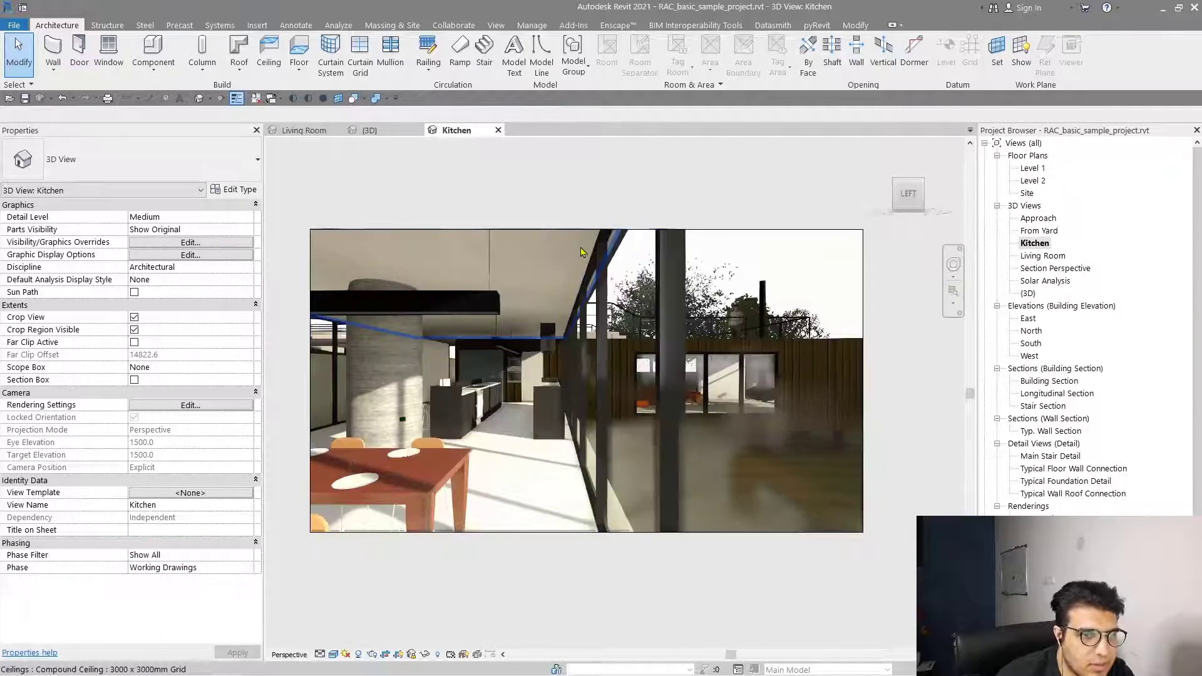
scroll(582, 252, down, 2)
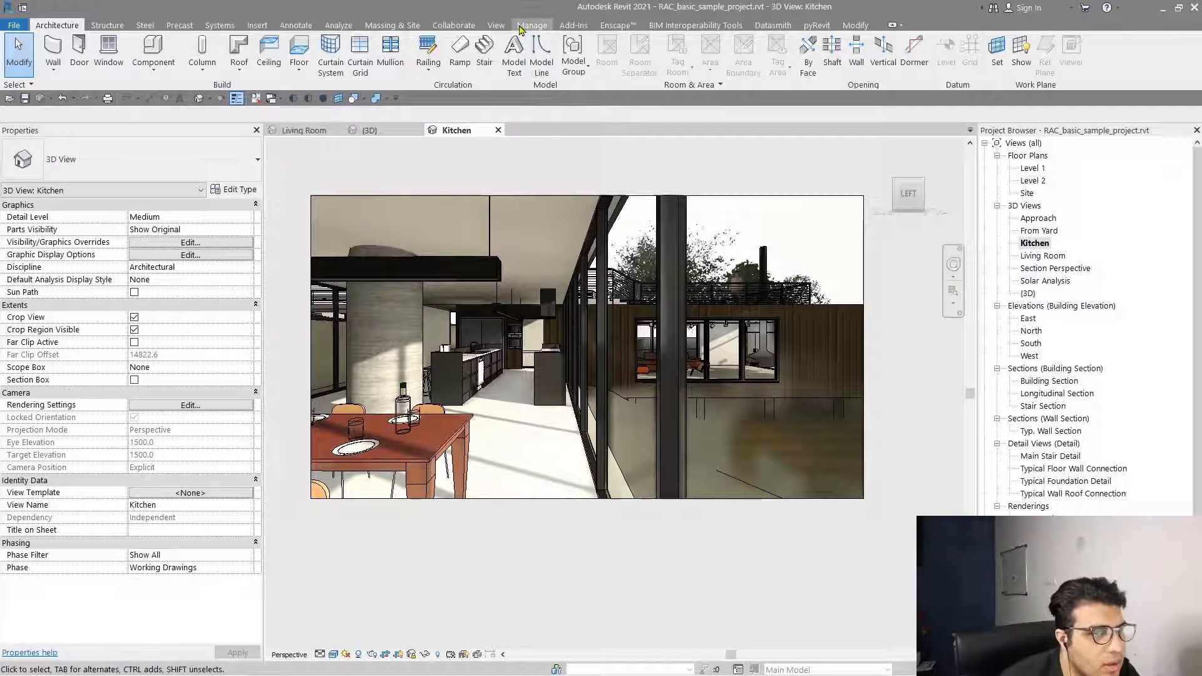
Bring up the Rendering settings for the Kitchen view and place their window clear of the image.
click(520, 27)
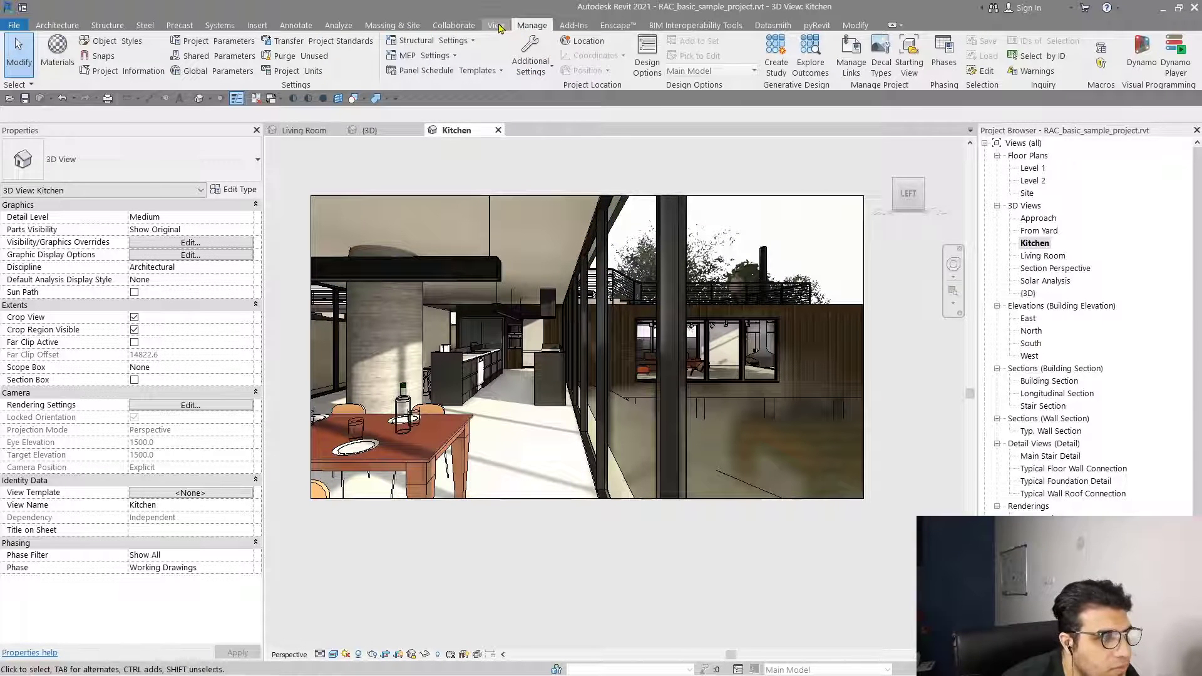
click(495, 25)
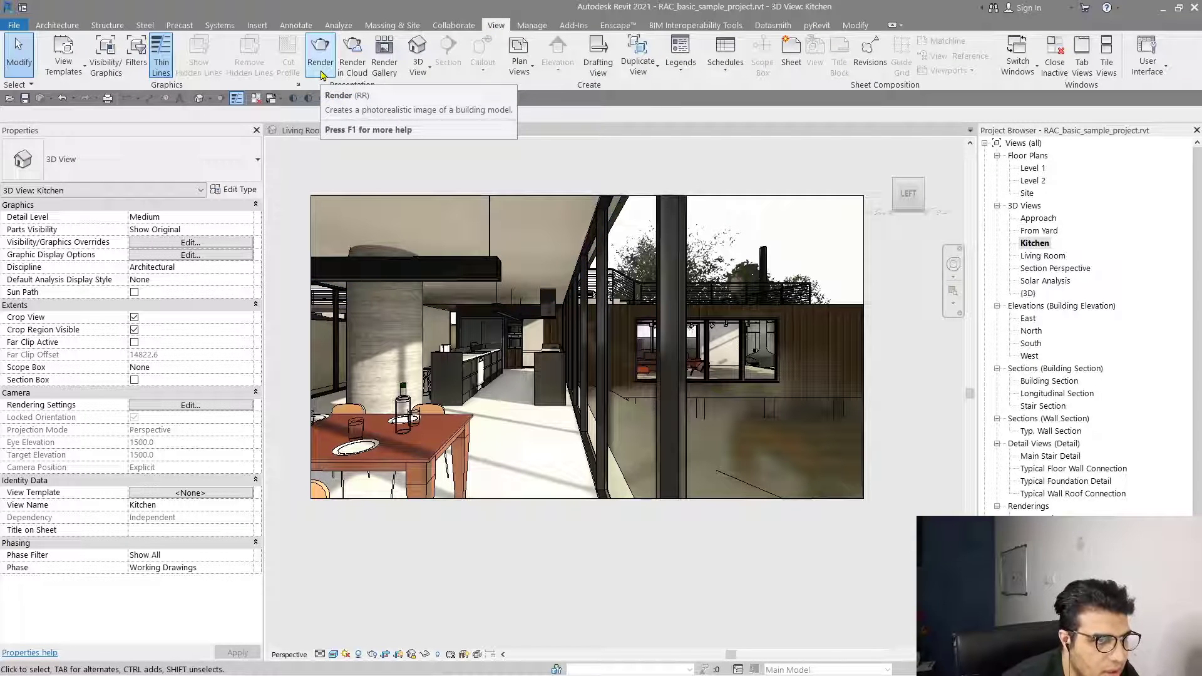
scroll(569, 551, down, 2)
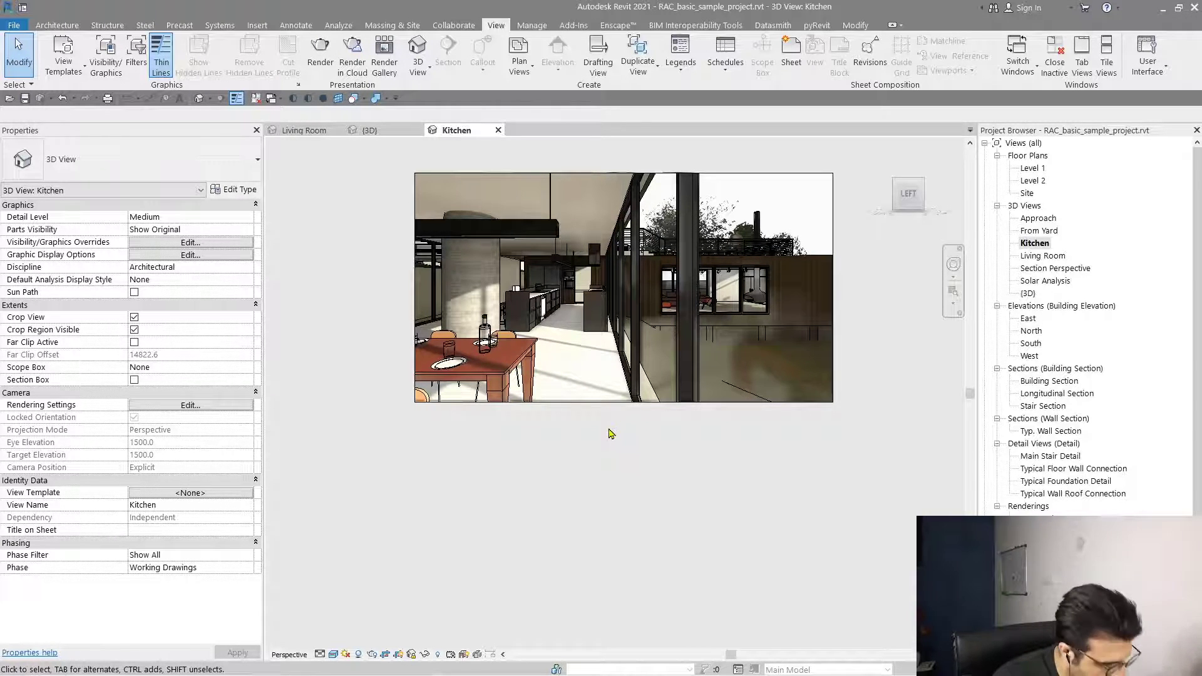
key(r)
key(r)
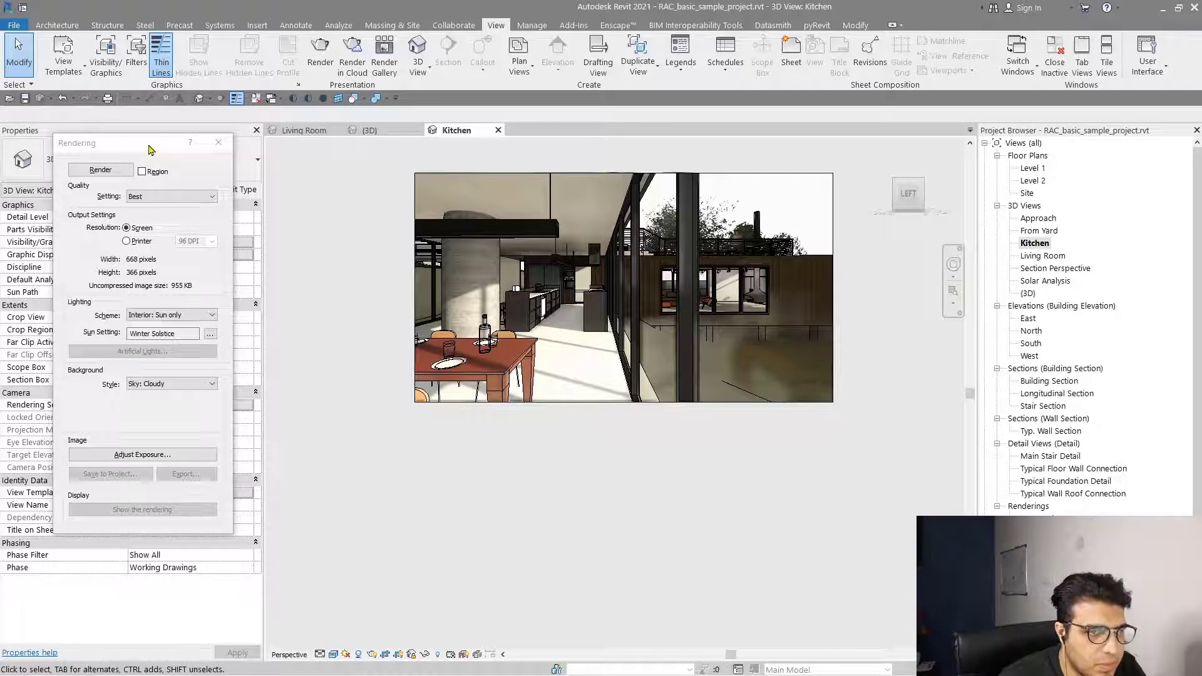
drag(150, 149, 279, 150)
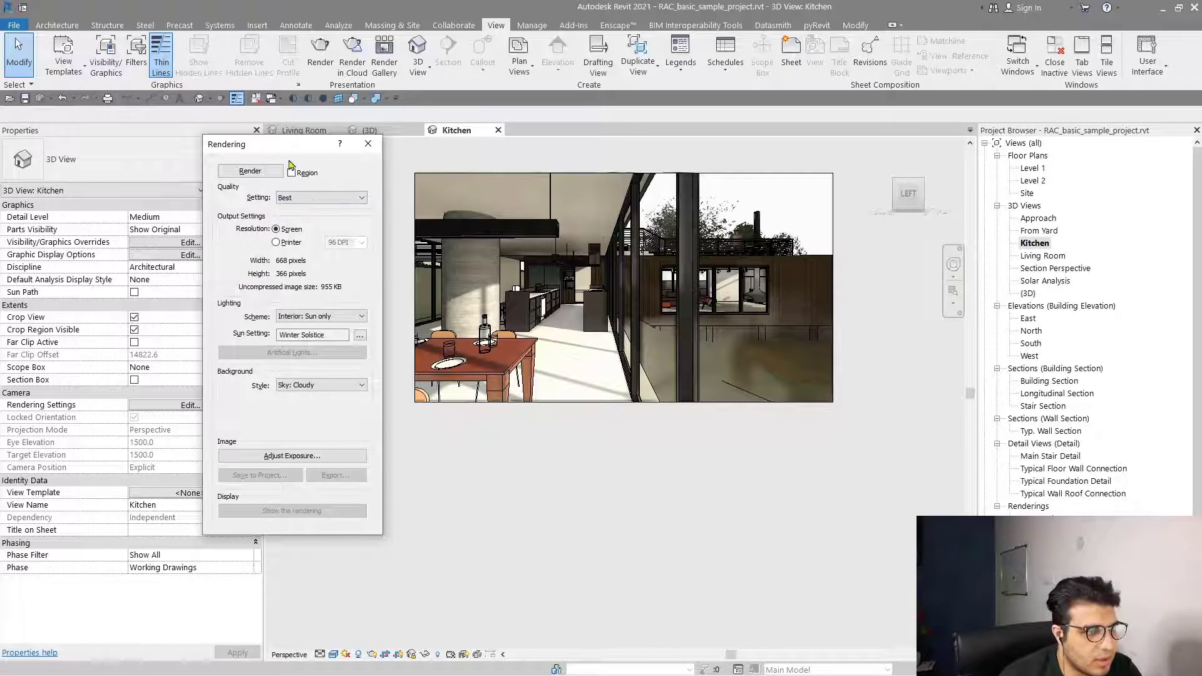
drag(299, 149, 304, 170)
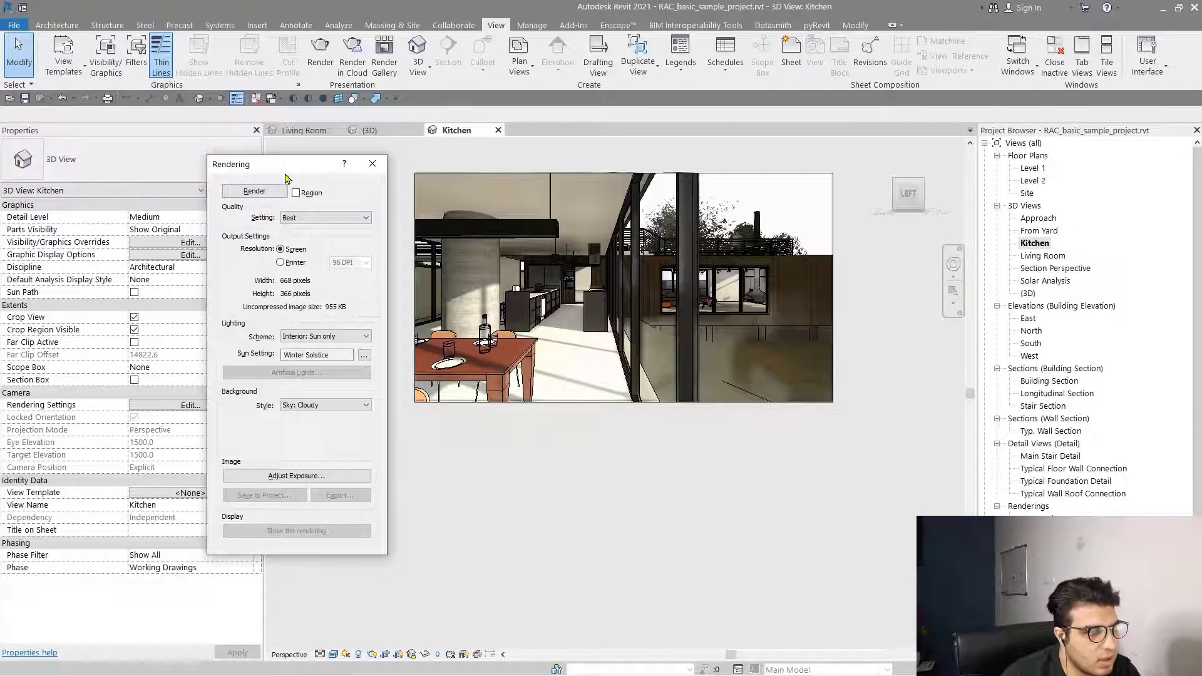
drag(289, 164, 265, 98)
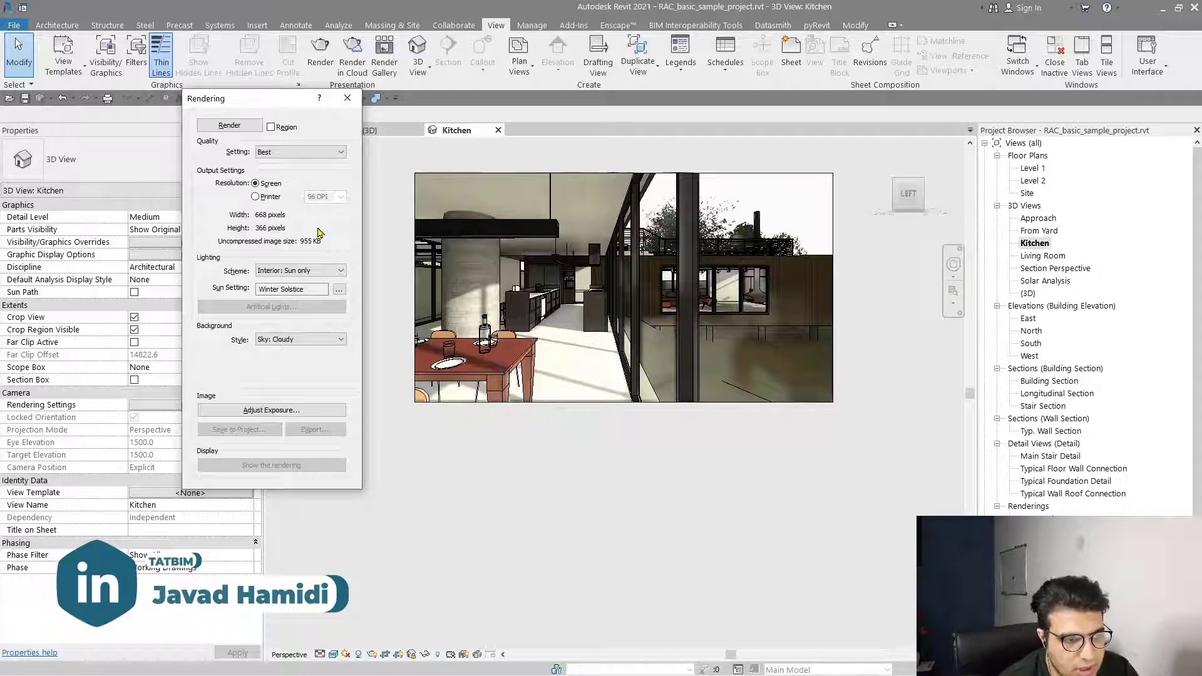
Enable region rendering and move the render region to the upper-left part of the Kitchen image.
click(285, 127)
scroll(692, 261, up, 2)
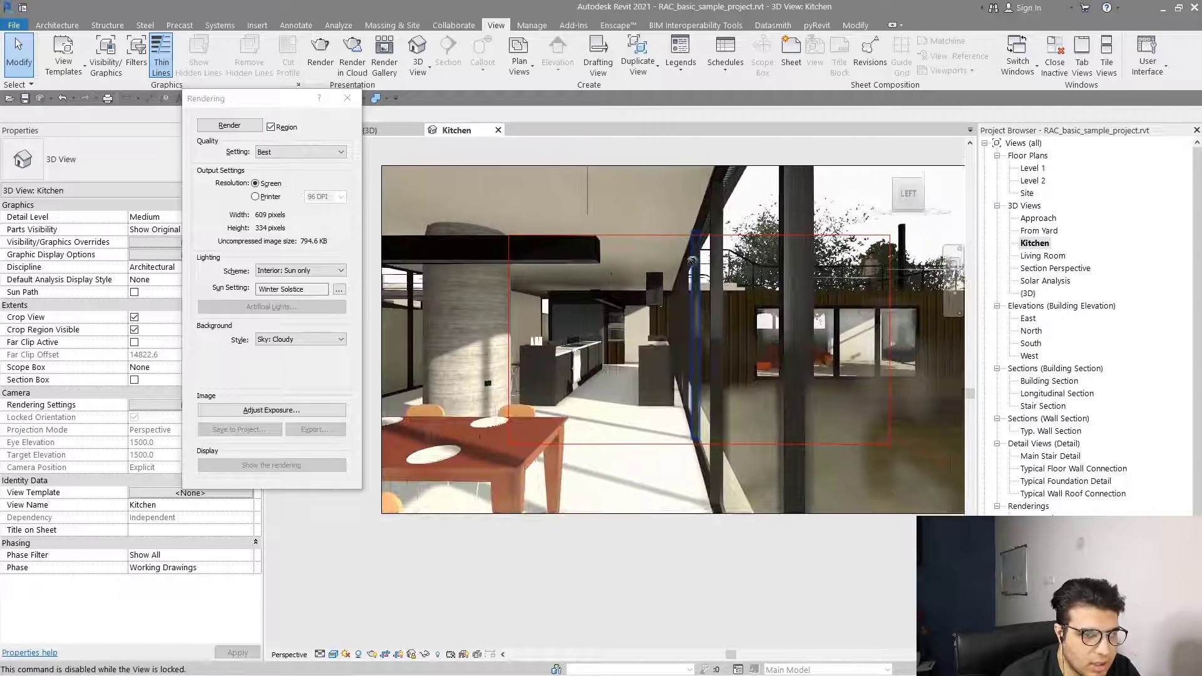
scroll(692, 261, down, 2)
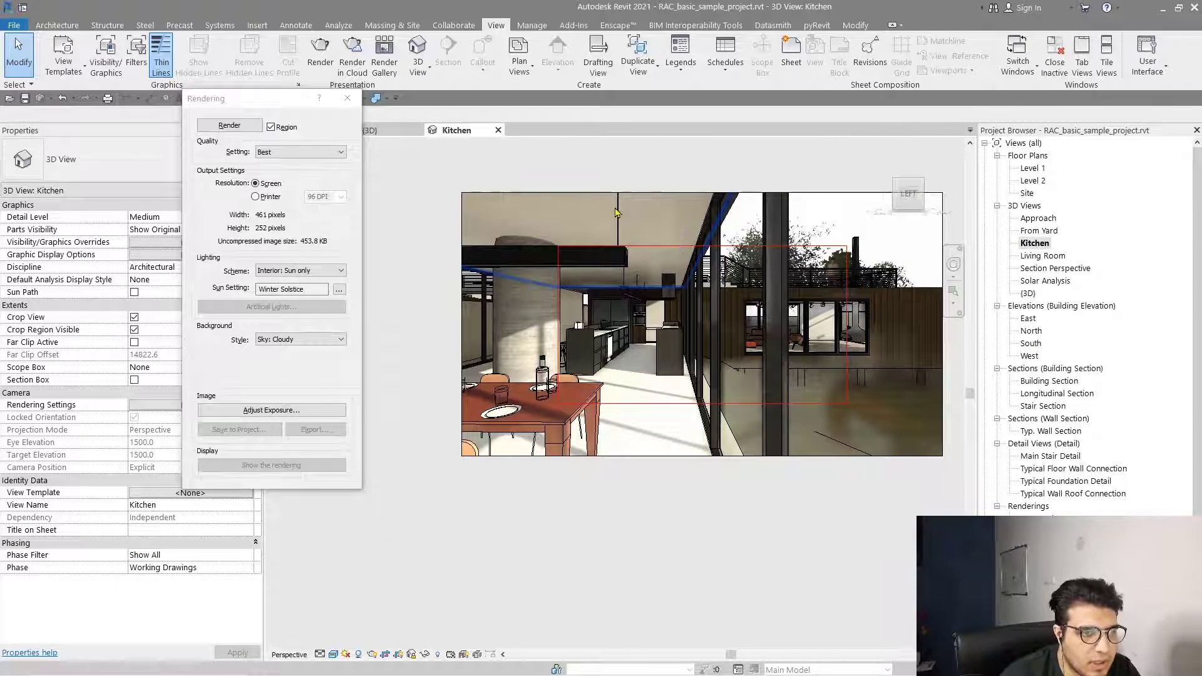
click(686, 251)
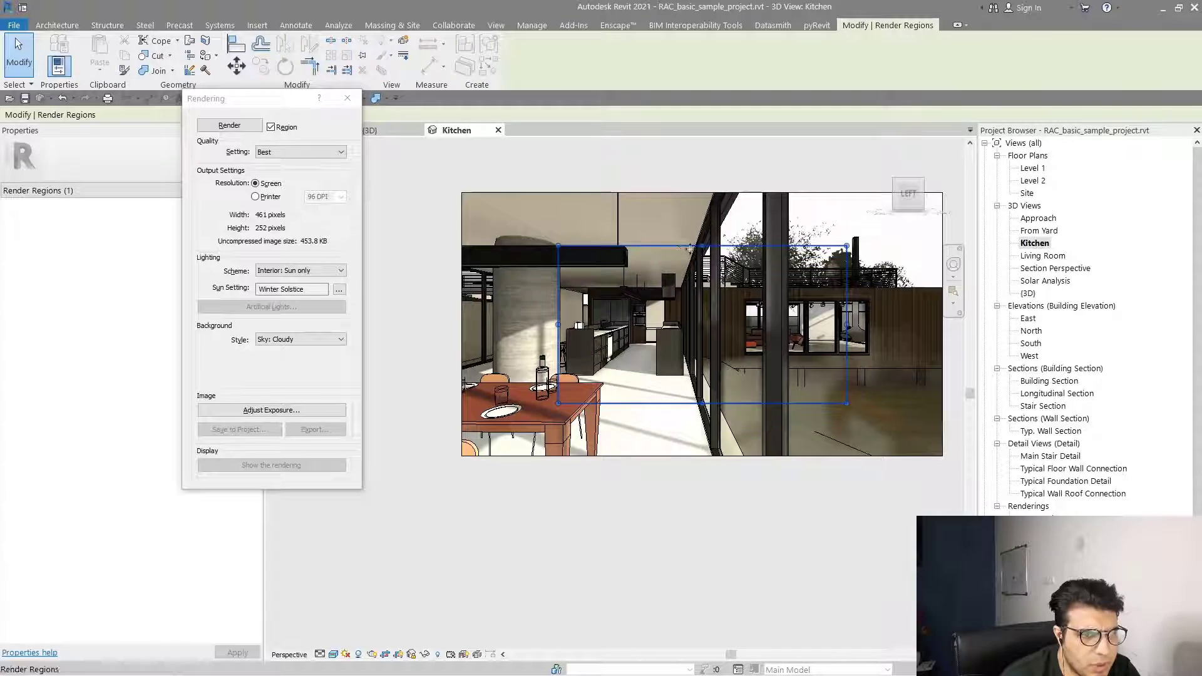
scroll(596, 248, up, 1)
scroll(596, 248, up, 4)
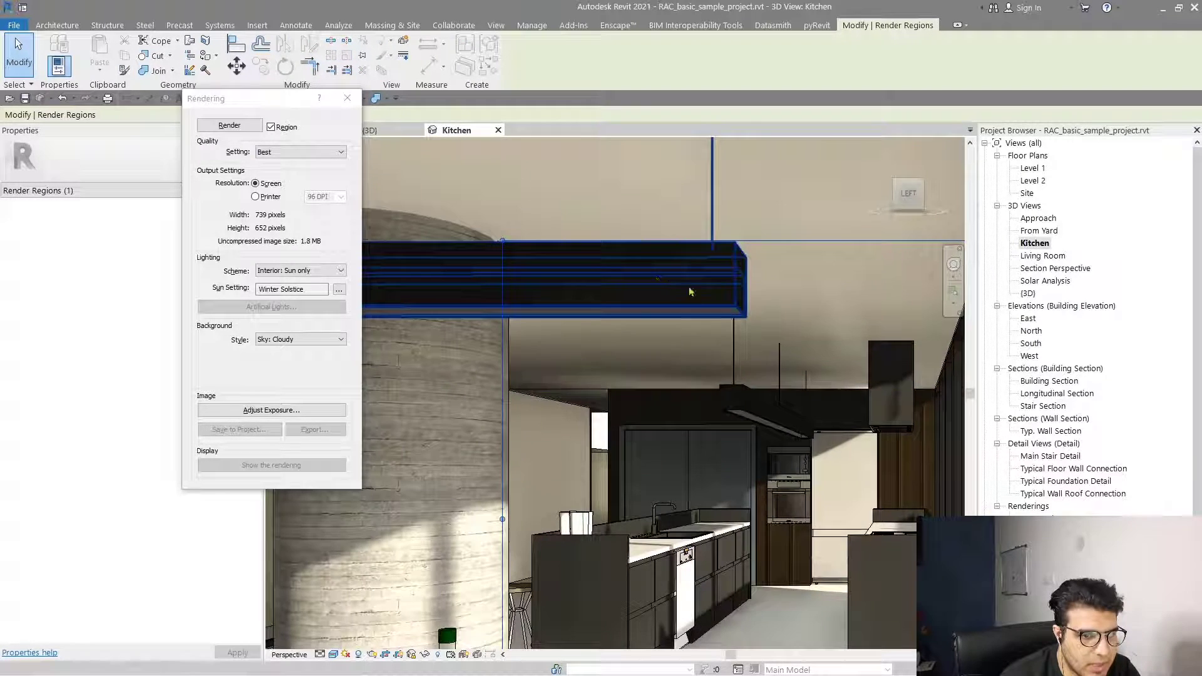
middle_drag(688, 275, 657, 456)
scroll(657, 455, down, 4)
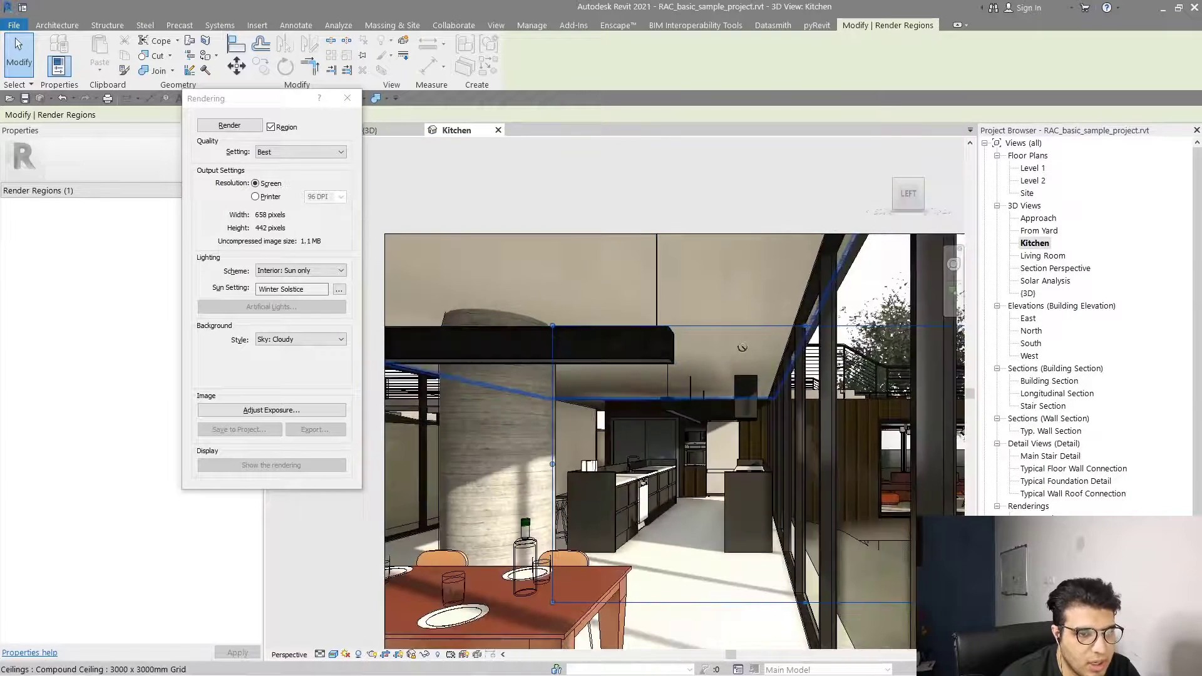
drag(776, 331, 603, 245)
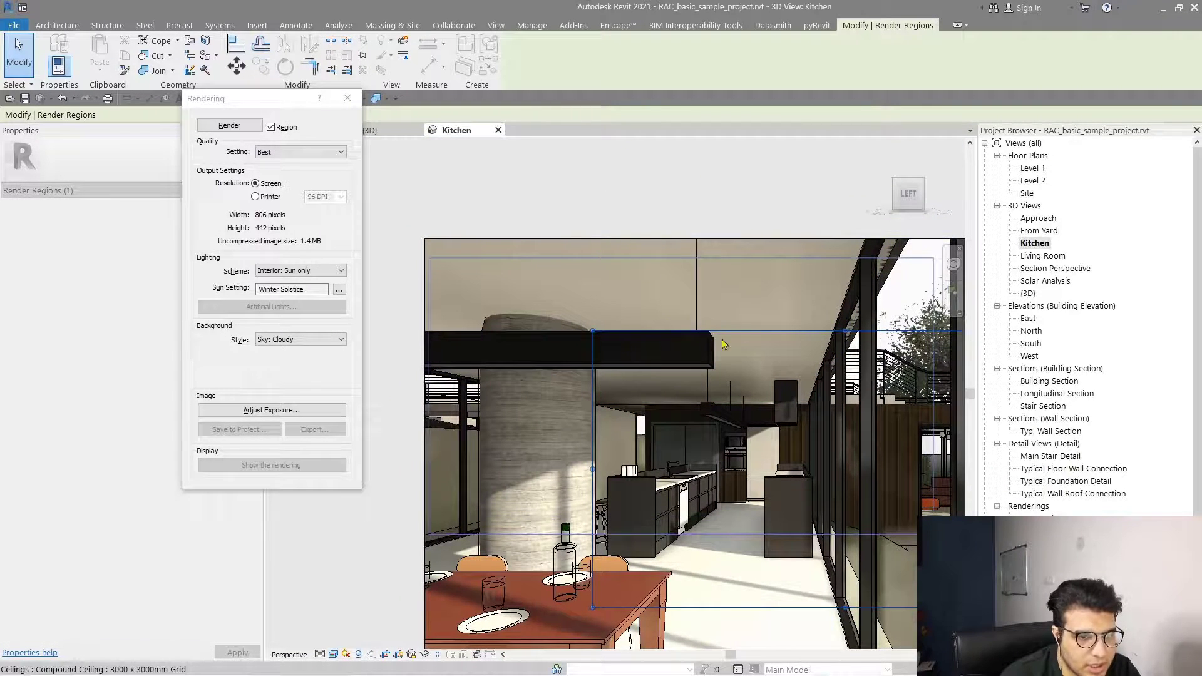
Shrink the render region to the ceiling strip above the dark hanging beam and shift it slightly sideways.
scroll(776, 400, up, 5)
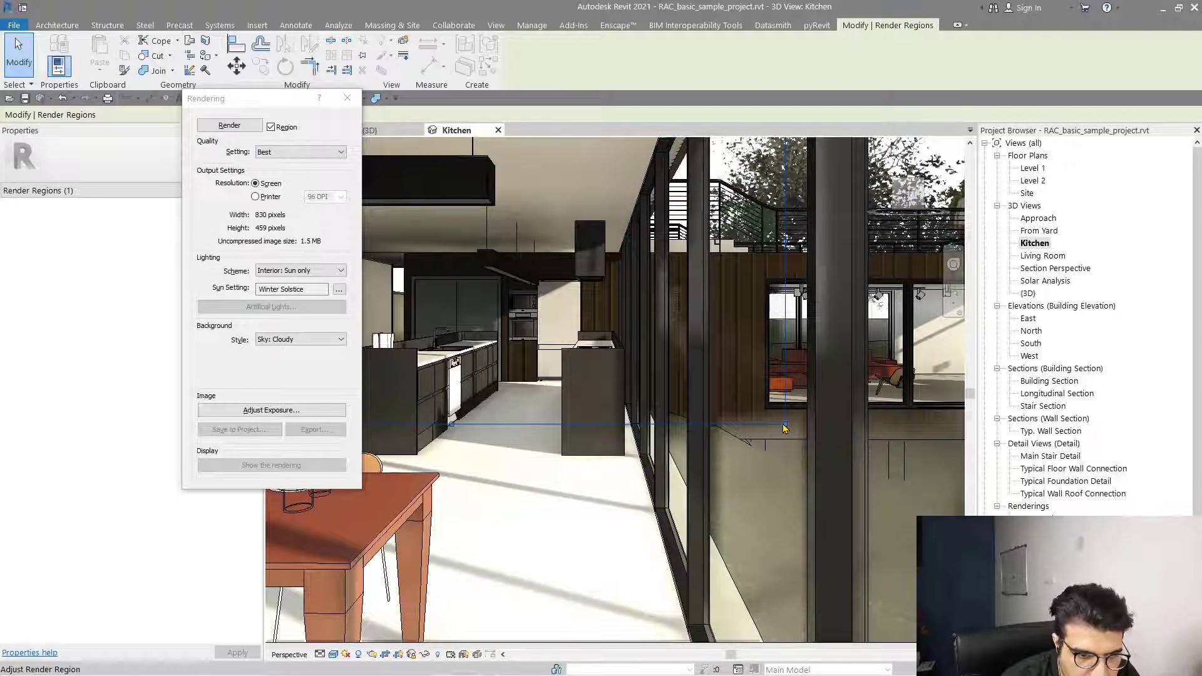
scroll(774, 420, down, 3)
drag(620, 206, 616, 173)
scroll(682, 295, up, 5)
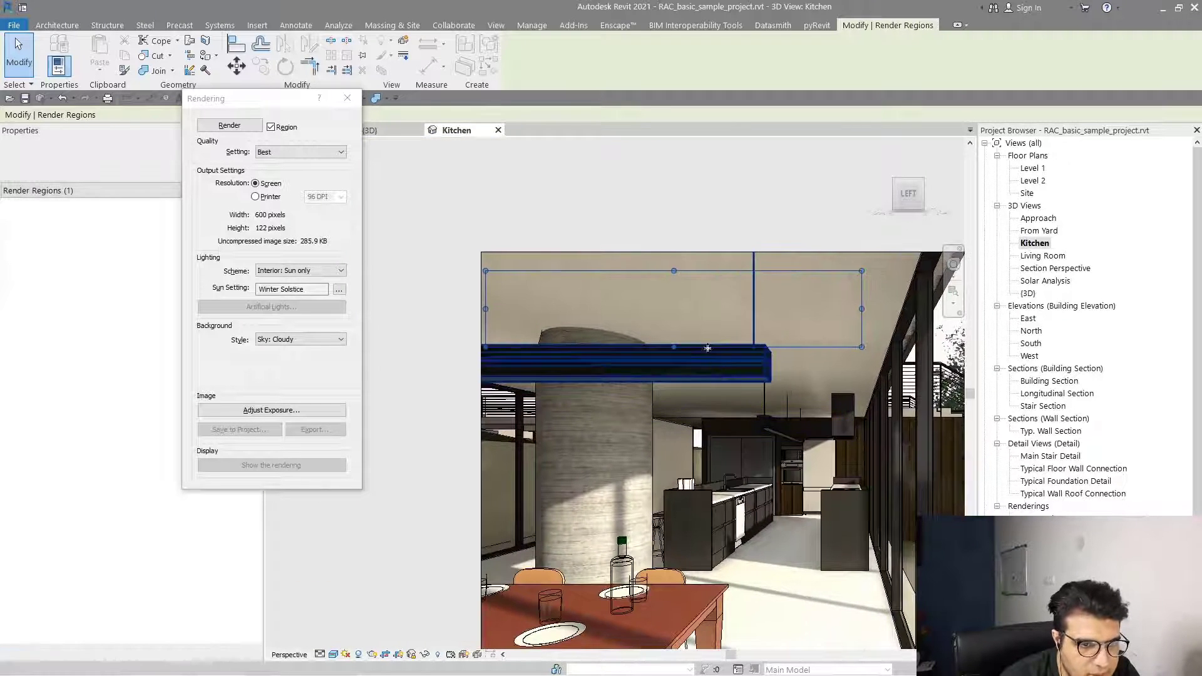
drag(651, 262, 672, 259)
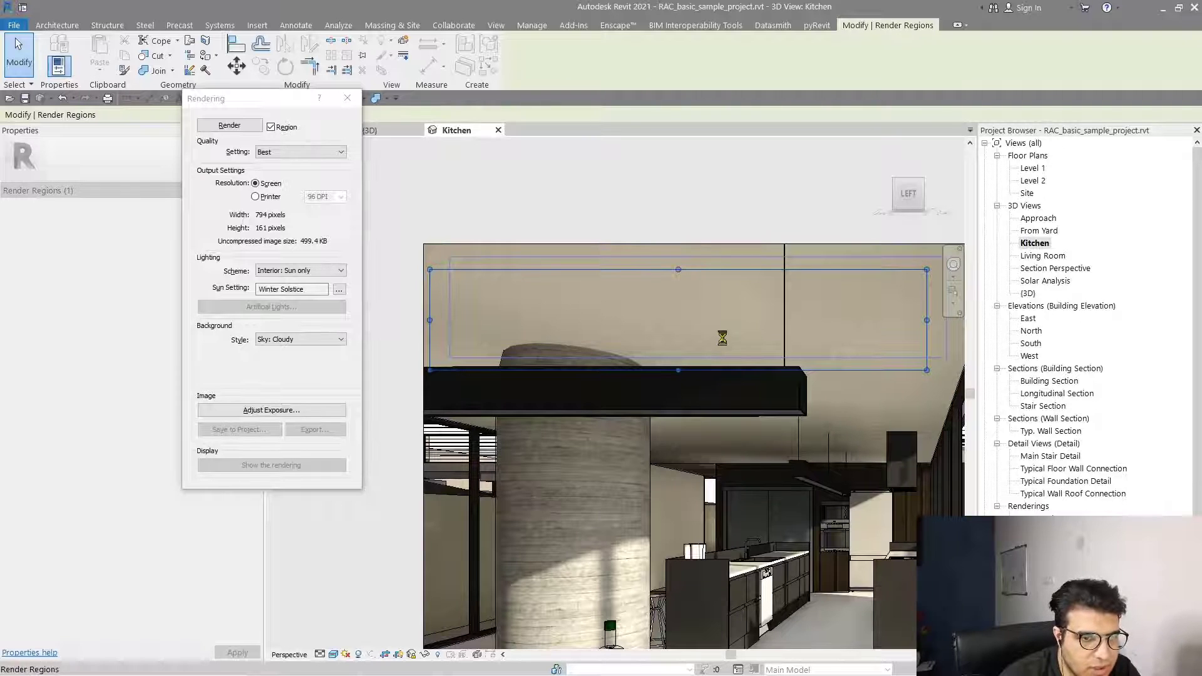
Render the ceiling region at Draft quality and turn region rendering off again.
scroll(729, 334, down, 2)
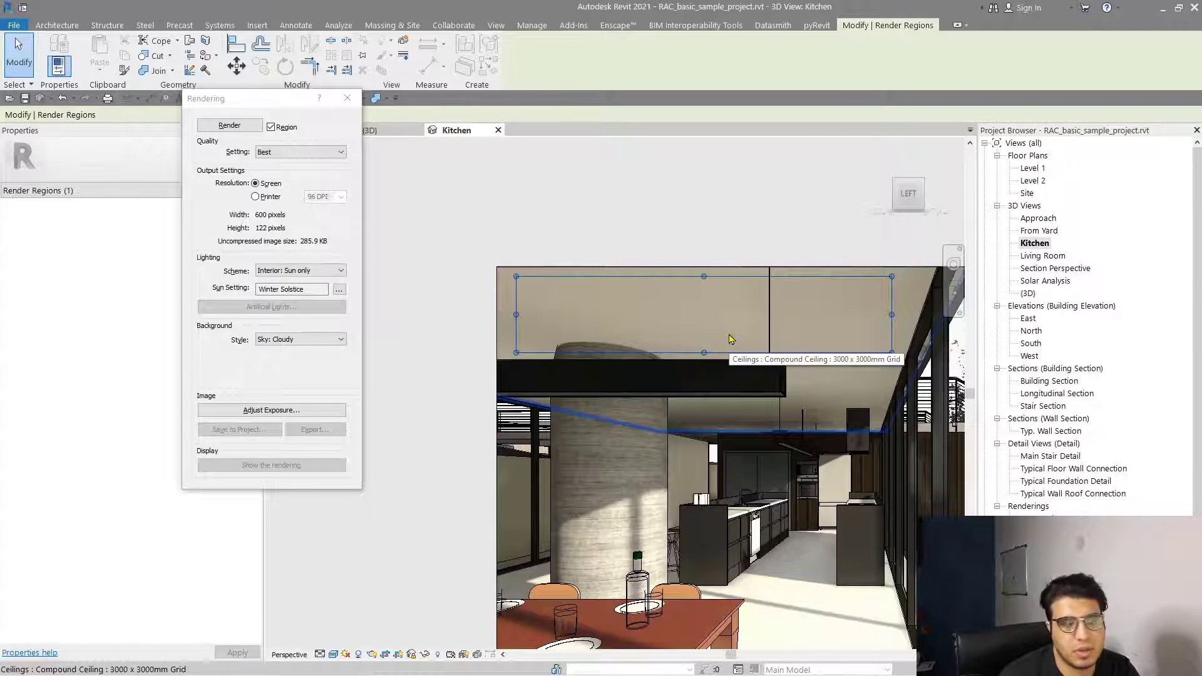
scroll(728, 339, down, 2)
shift+middle_drag(729, 339, 686, 490)
scroll(686, 490, down, 2)
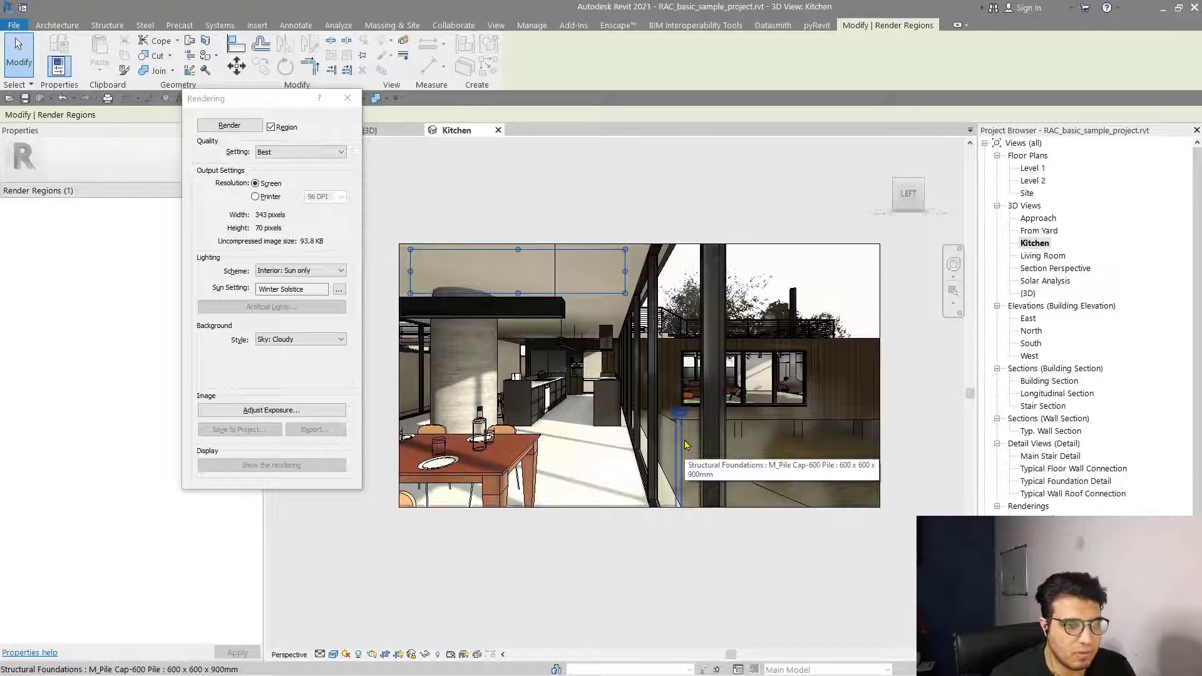
scroll(526, 283, up, 2)
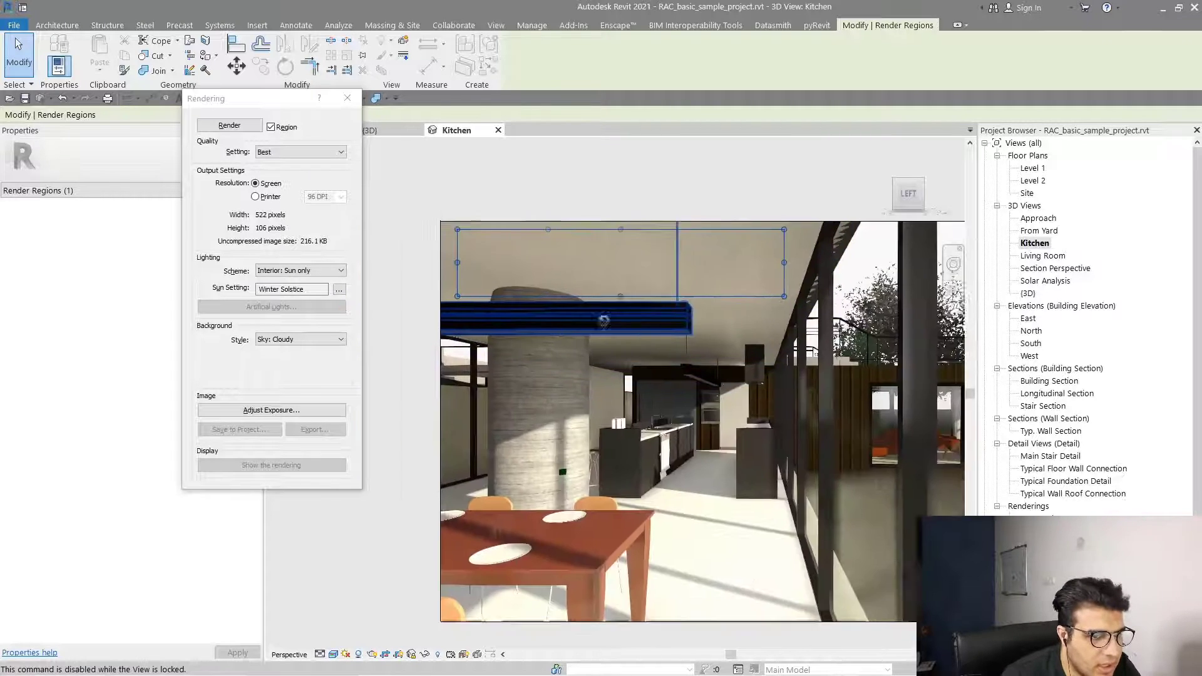
click(283, 152)
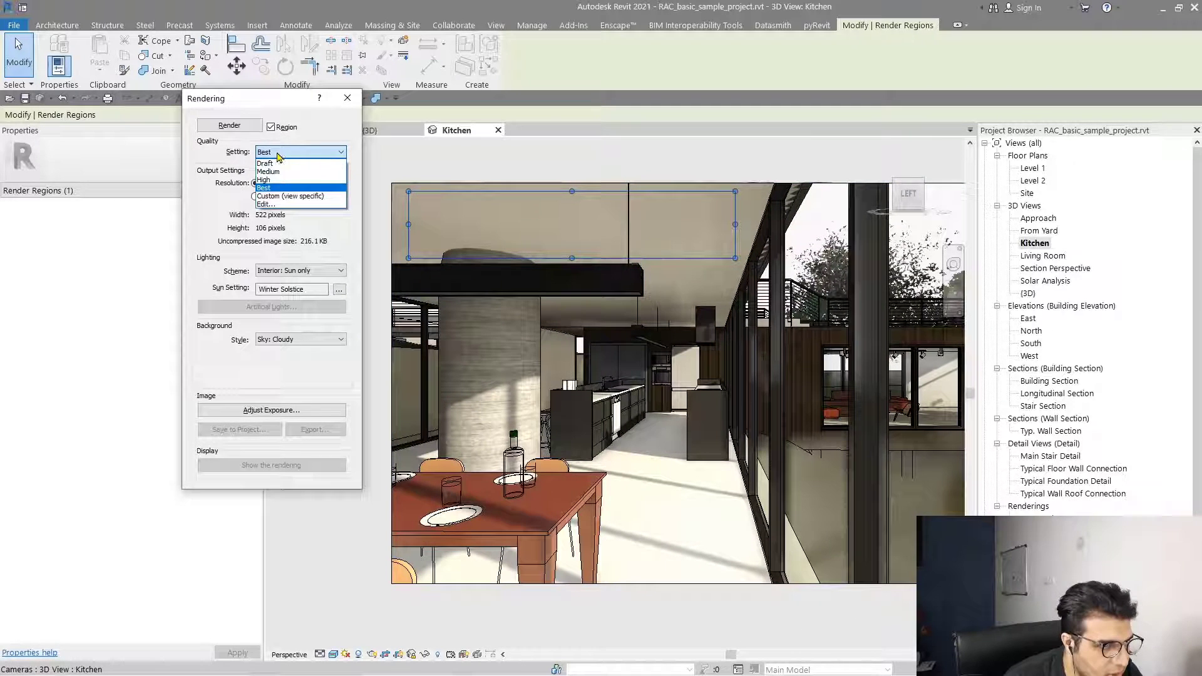
click(274, 164)
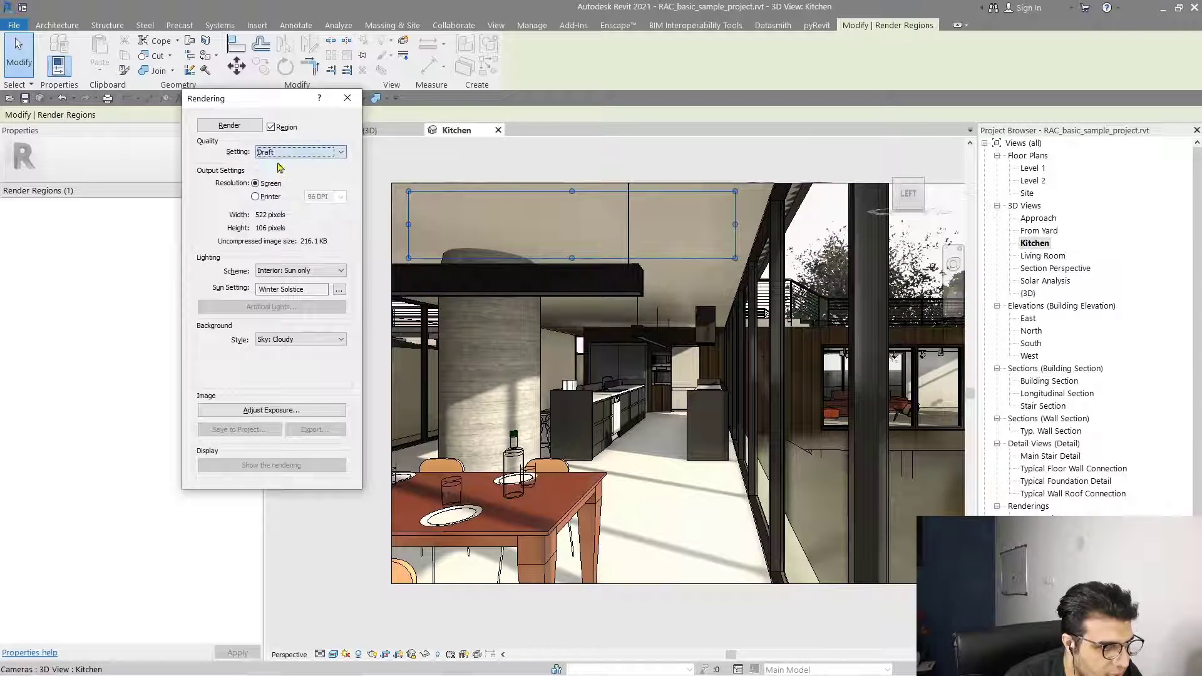
click(229, 126)
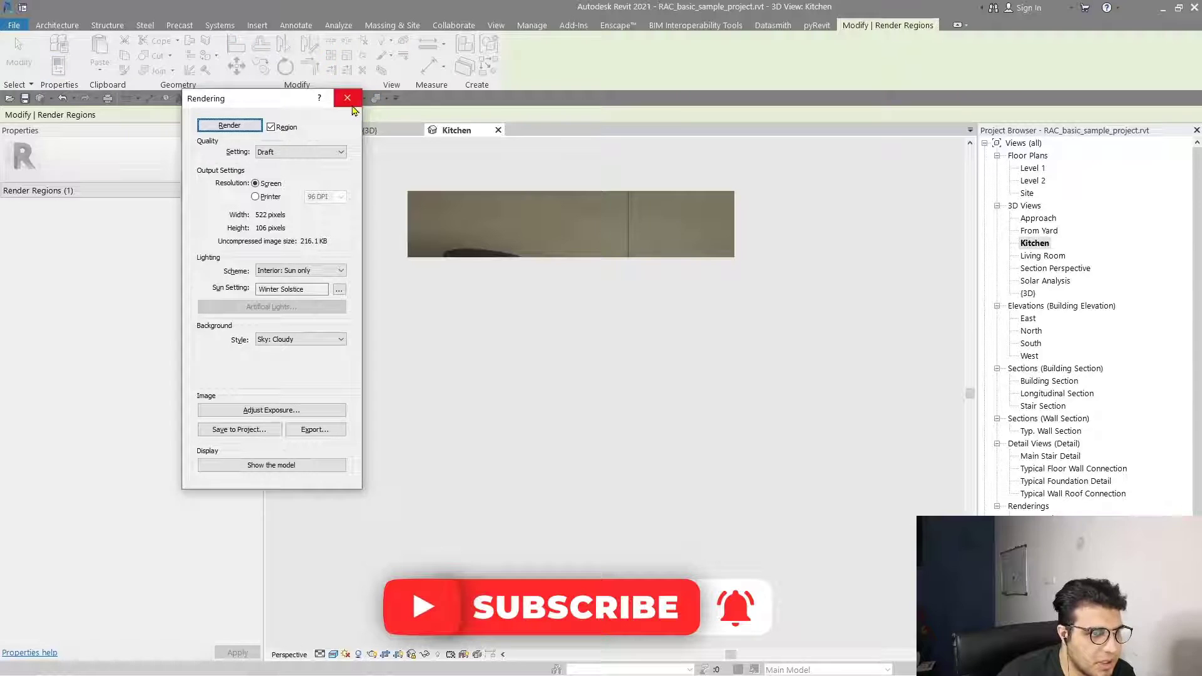
click(280, 127)
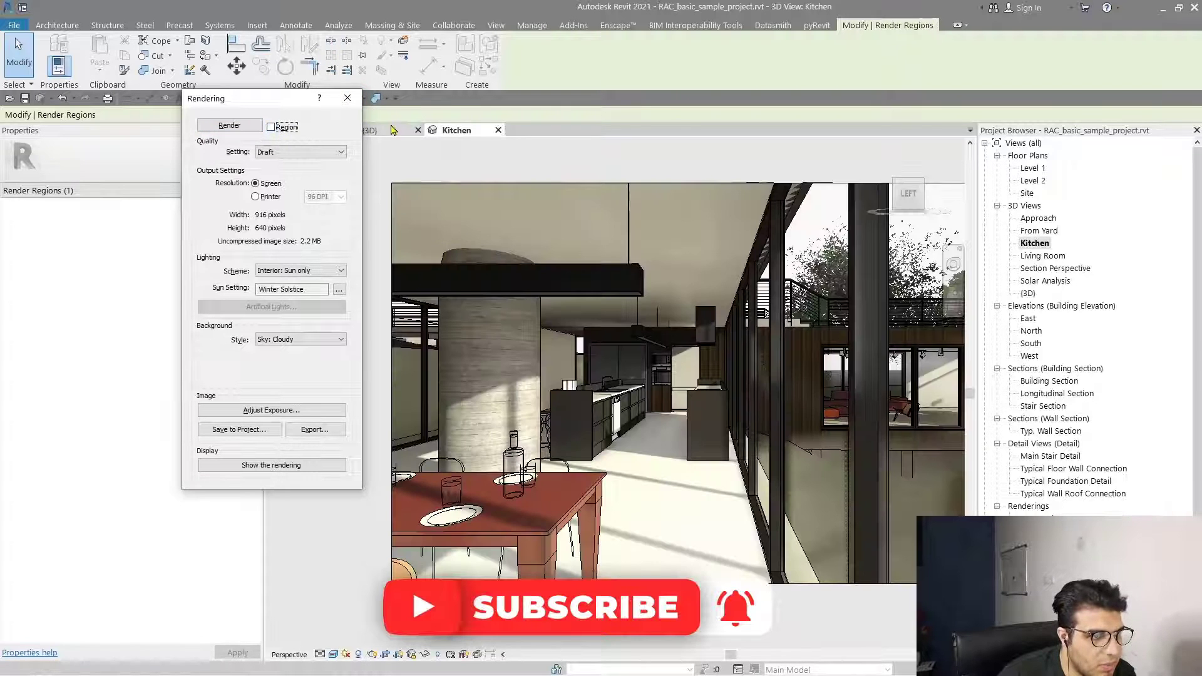
Set the render quality to High and shift the Rendering window slightly.
scroll(879, 406, down, 3)
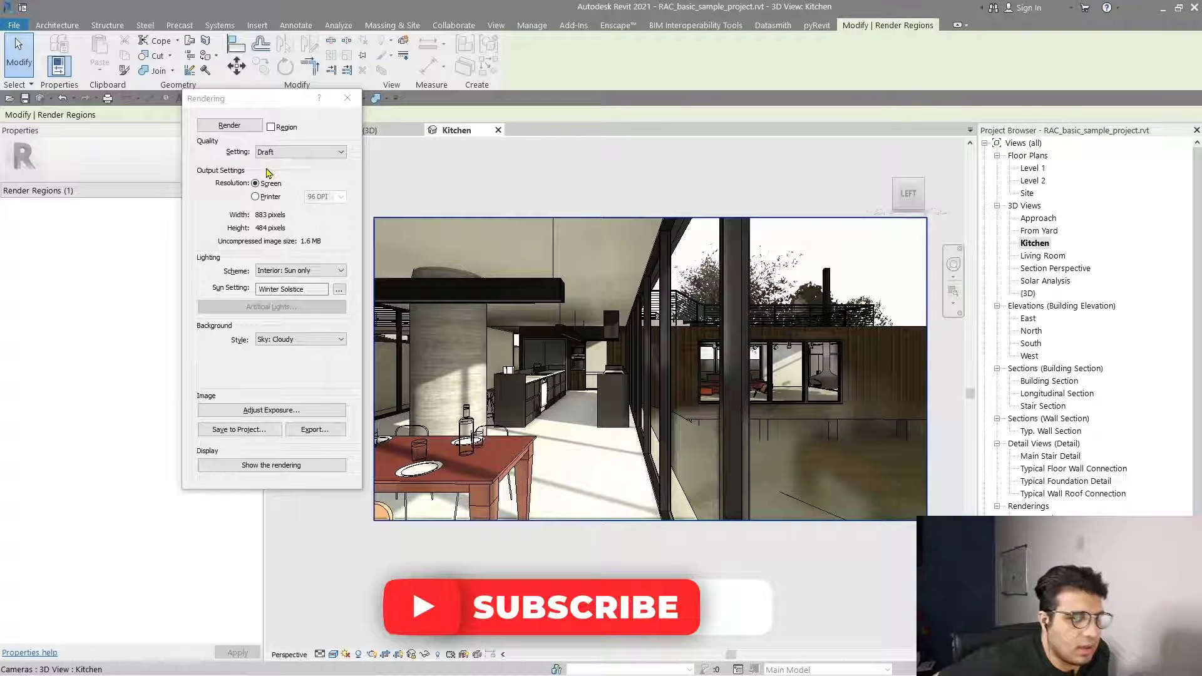
click(299, 154)
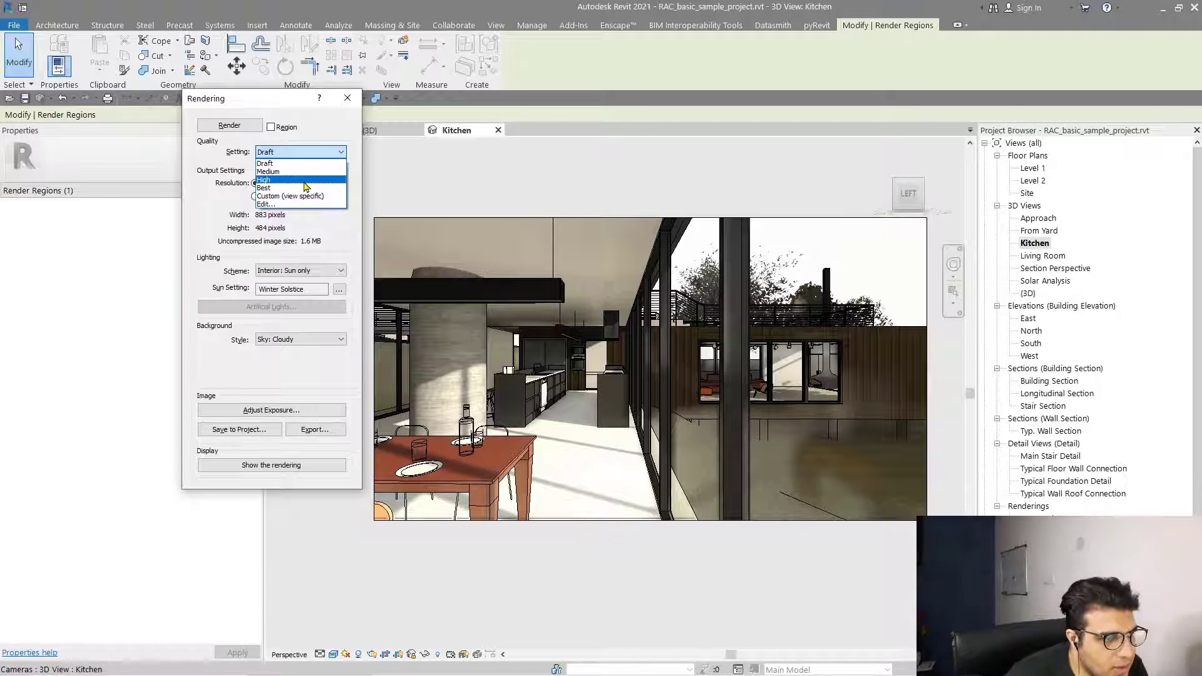
click(305, 181)
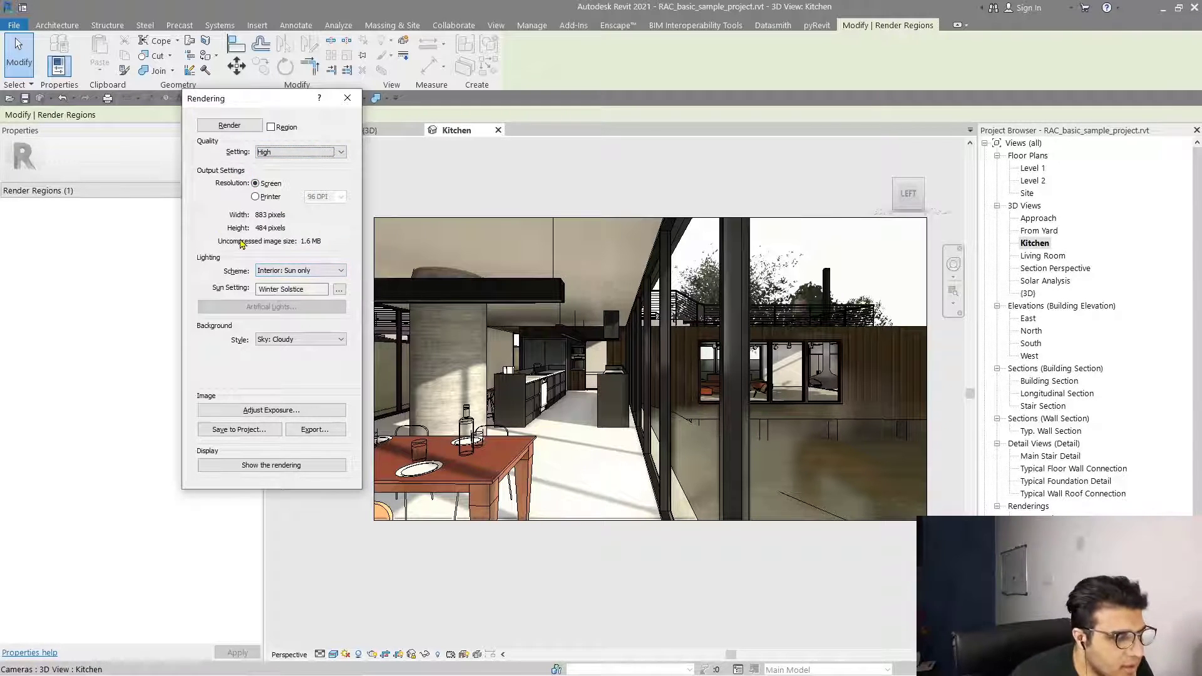
drag(286, 105, 311, 143)
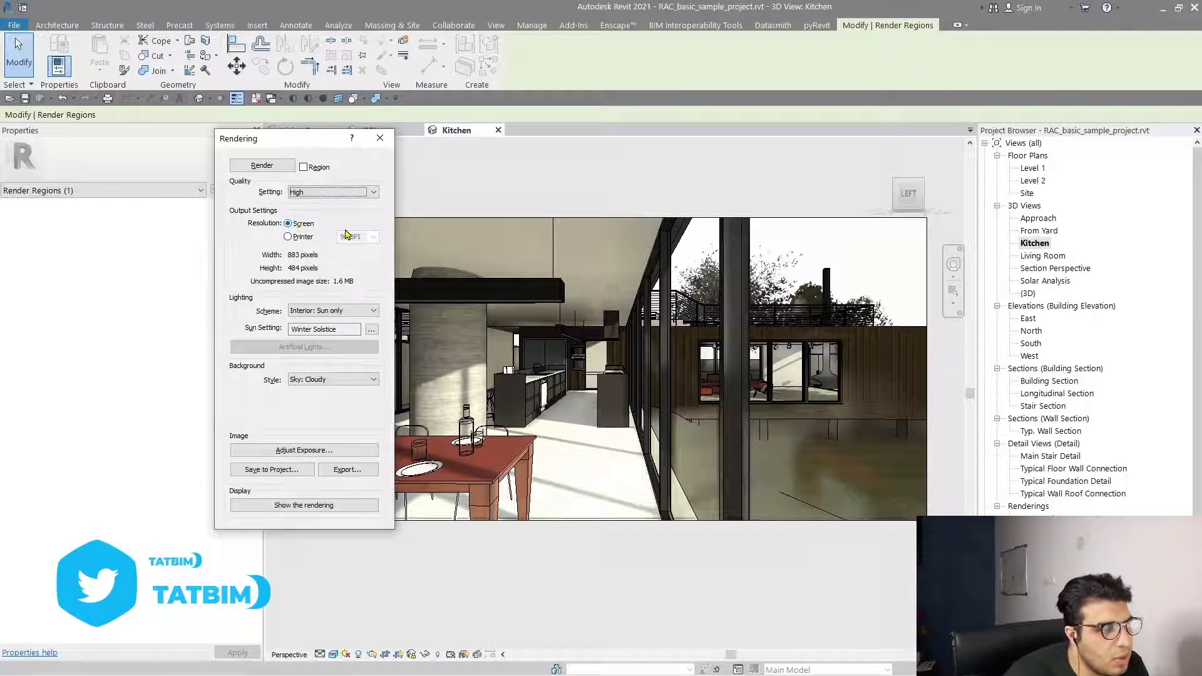
Switch the output resolution to Printer, look through its DPI choices, and return the resolution to Screen.
click(289, 236)
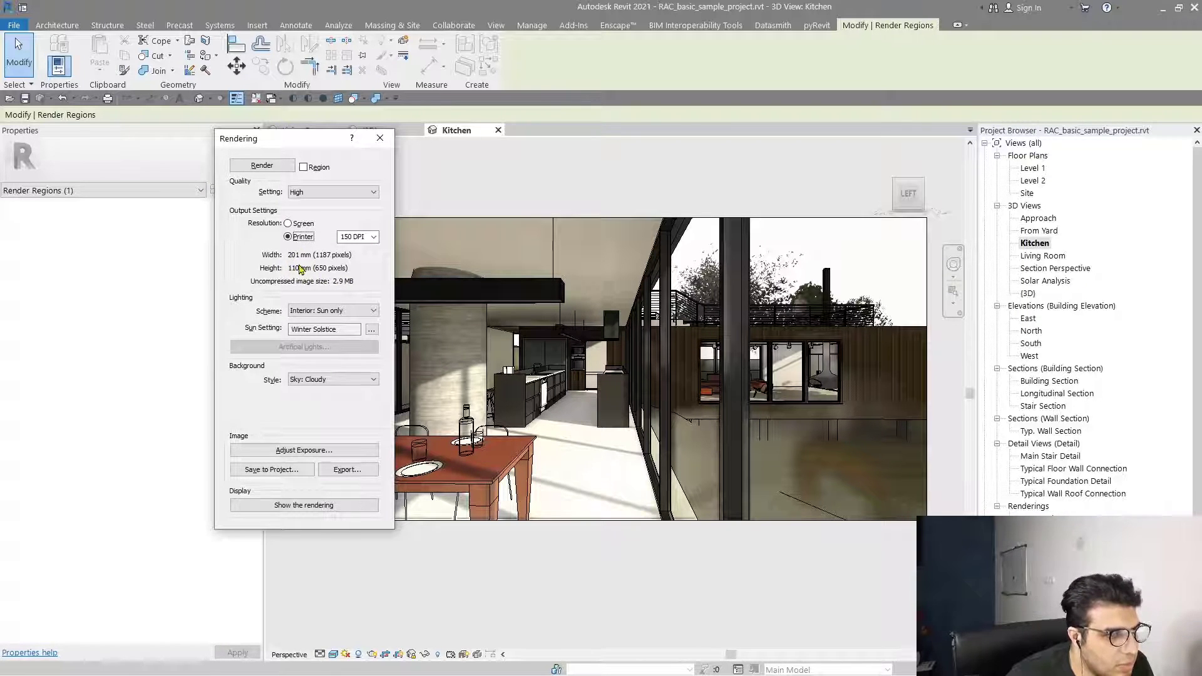
click(375, 241)
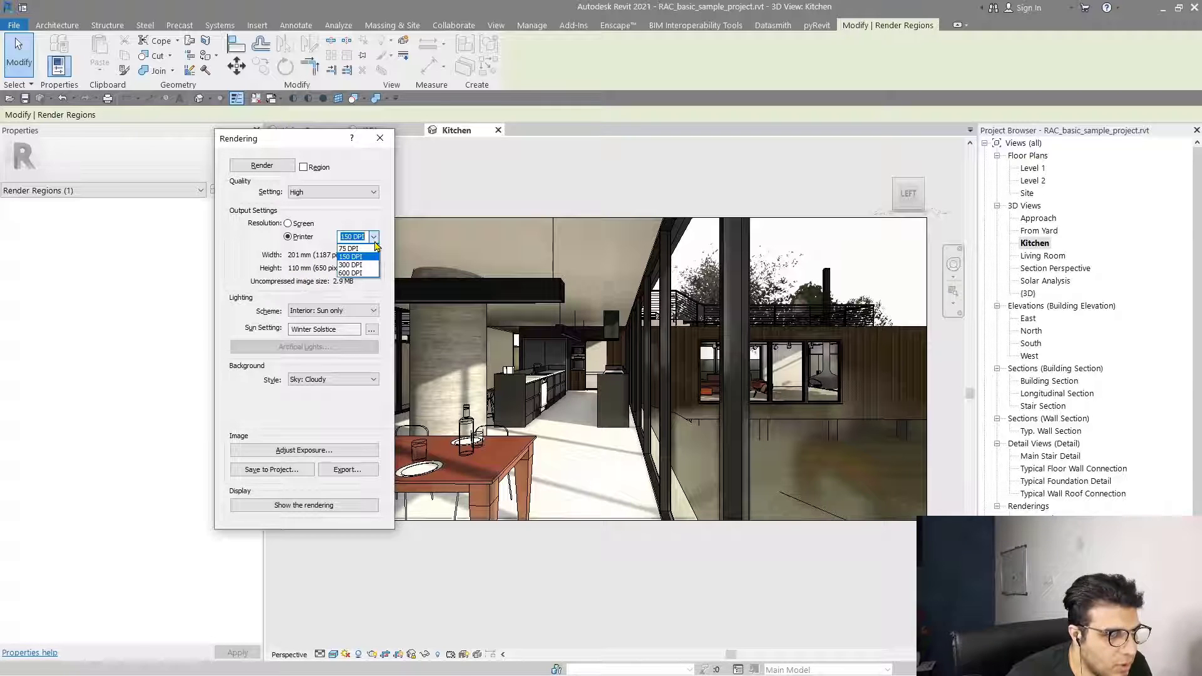
click(315, 270)
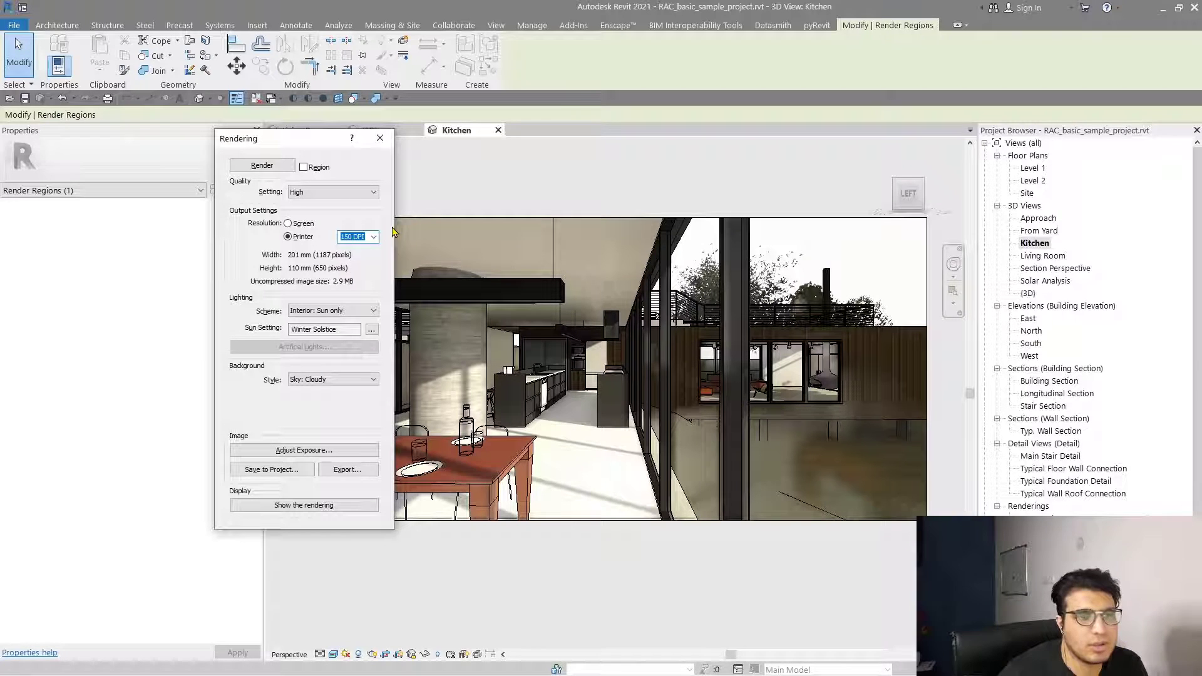
click(302, 224)
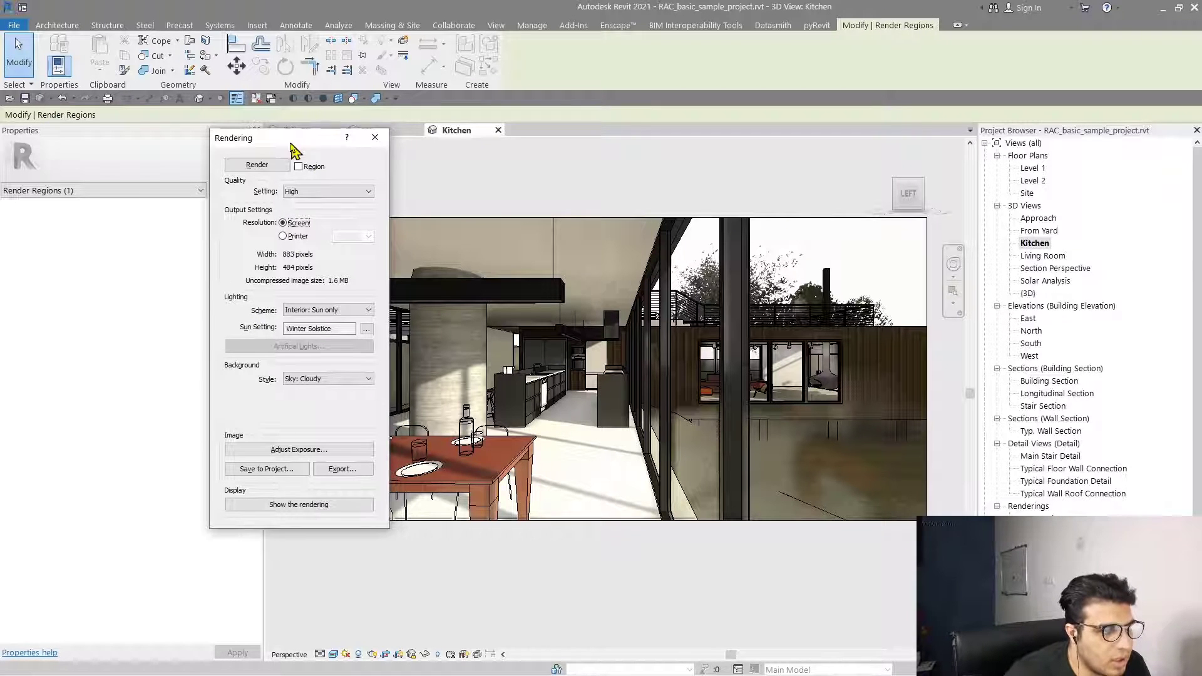
Move the Rendering window clear of the Kitchen image and review the available lighting schemes.
drag(290, 143, 214, 176)
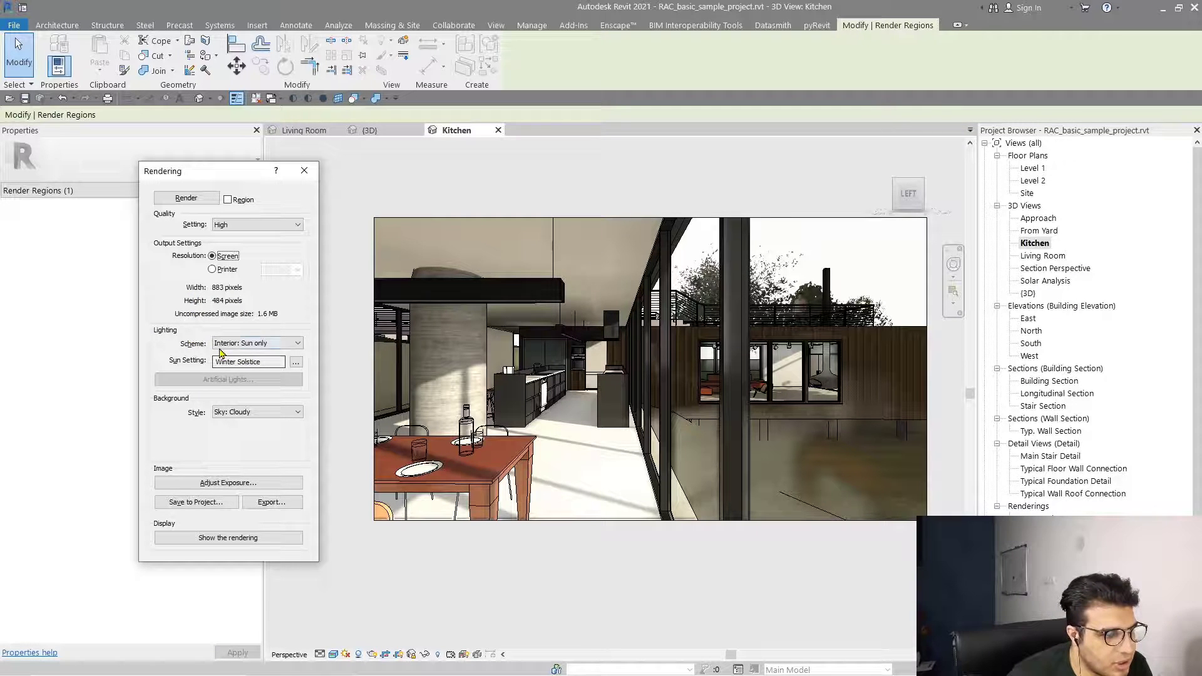
drag(221, 174, 220, 145)
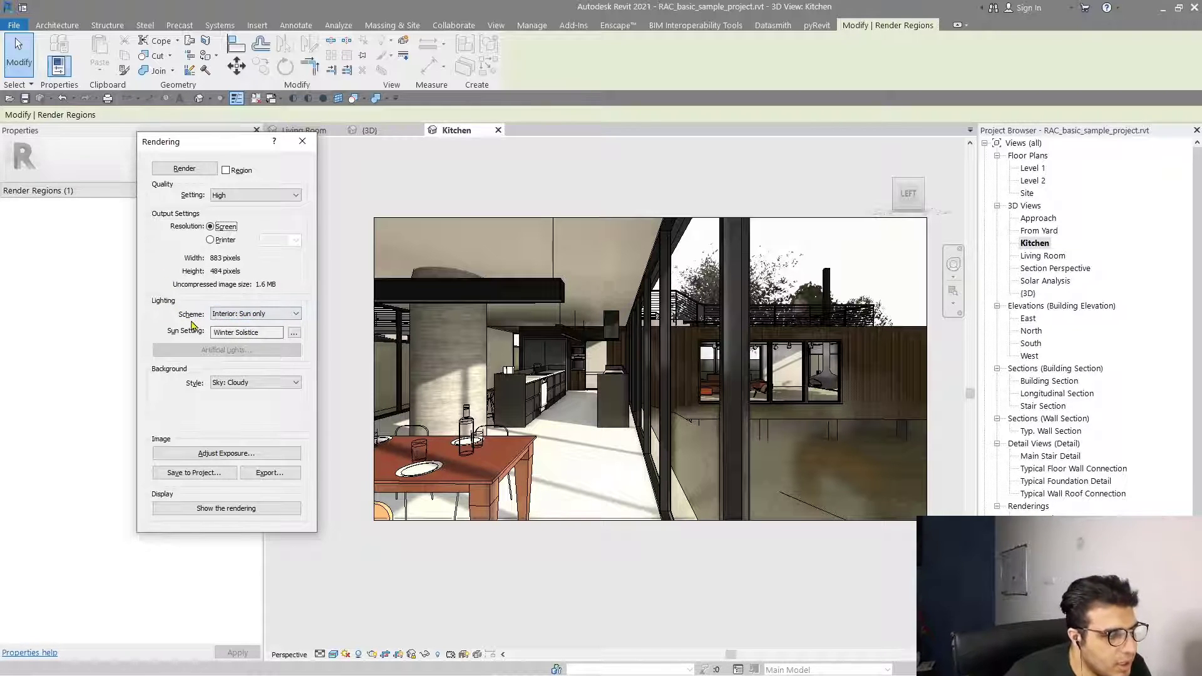
click(272, 316)
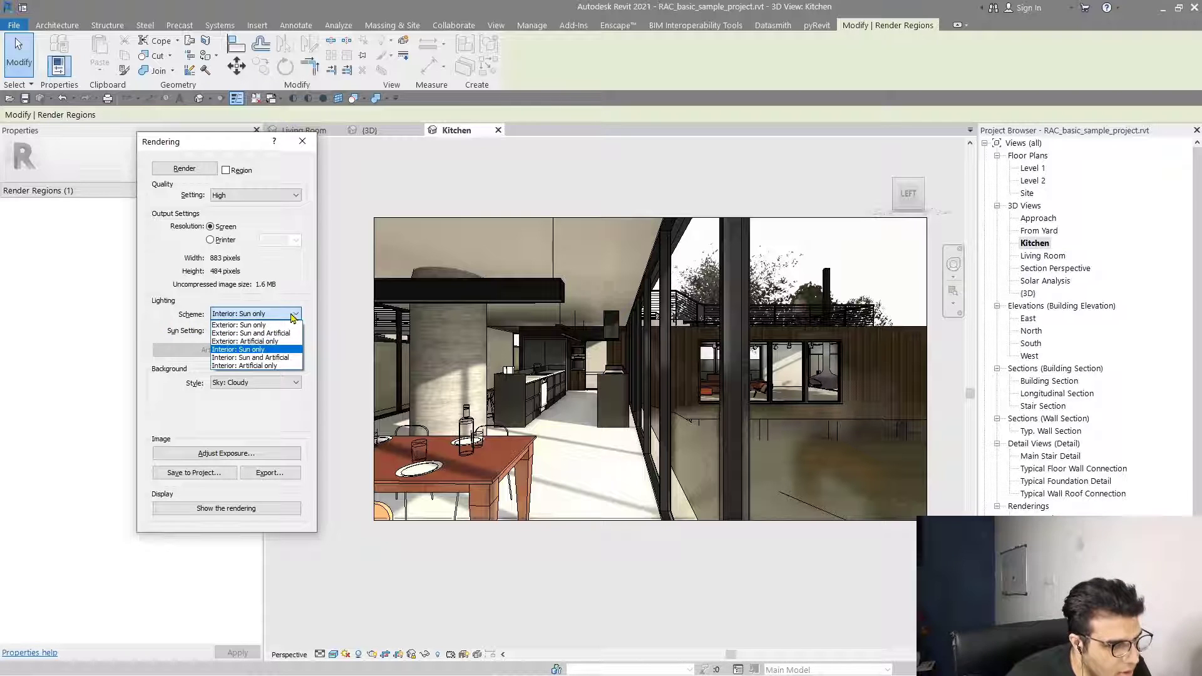
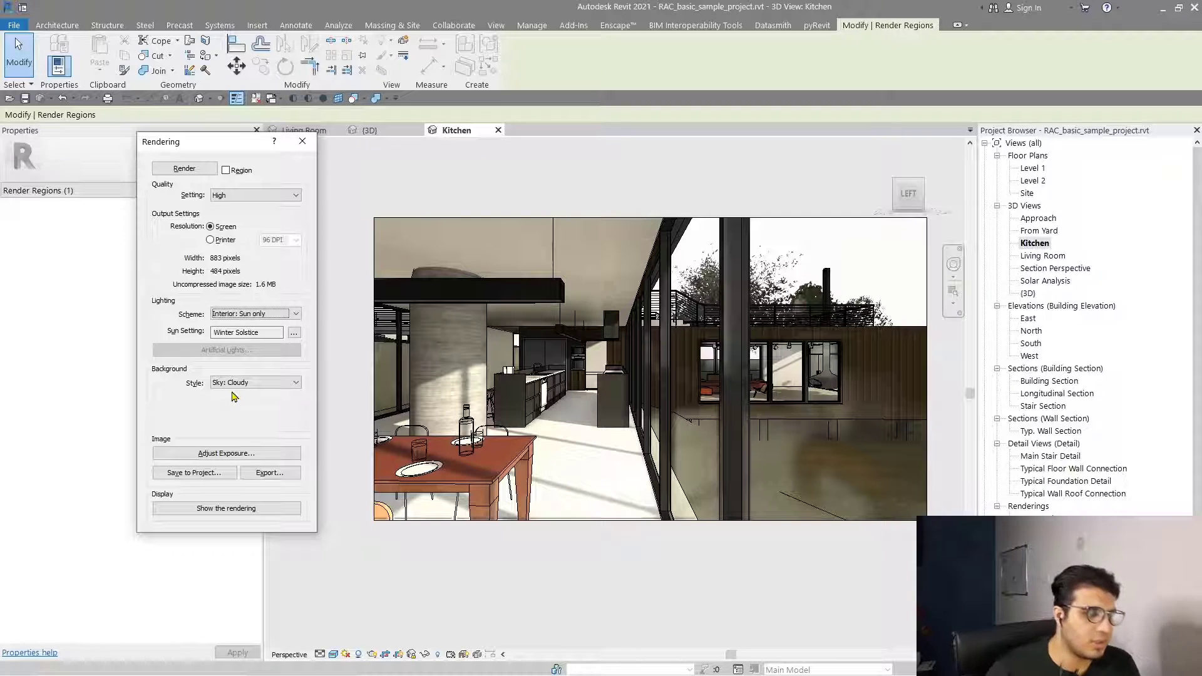
Render the Kitchen view at High quality with the Sky: Few Clouds background and the Exterior: Sun only lighting scheme.
click(271, 384)
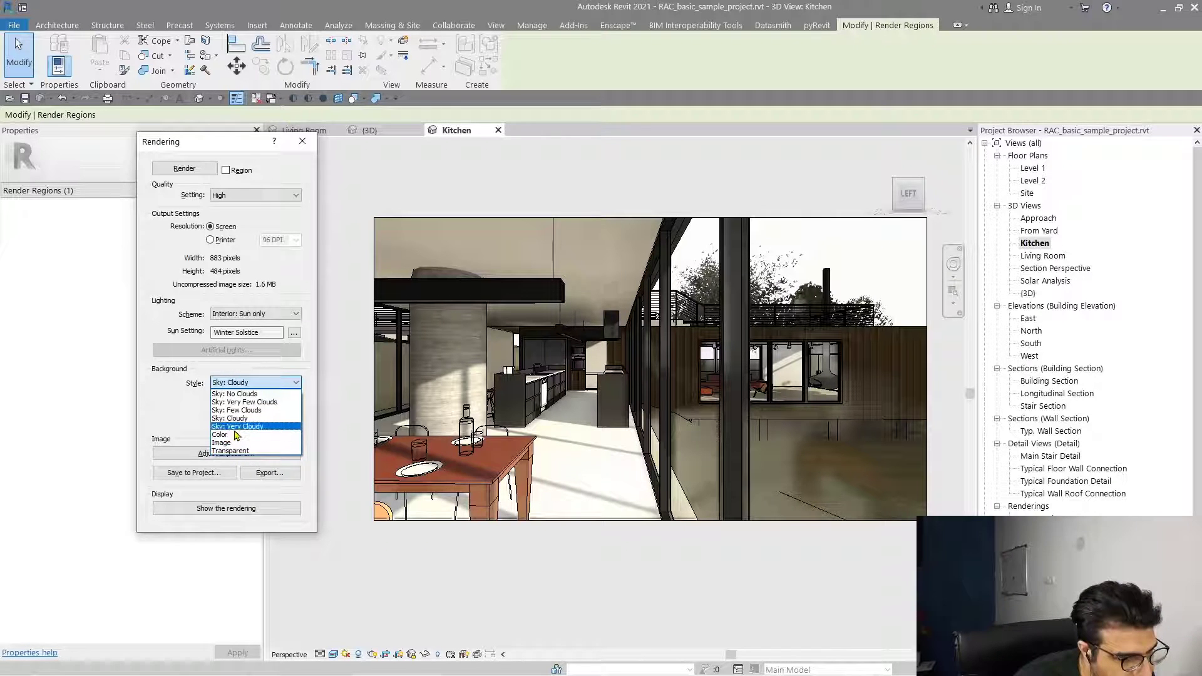
click(270, 411)
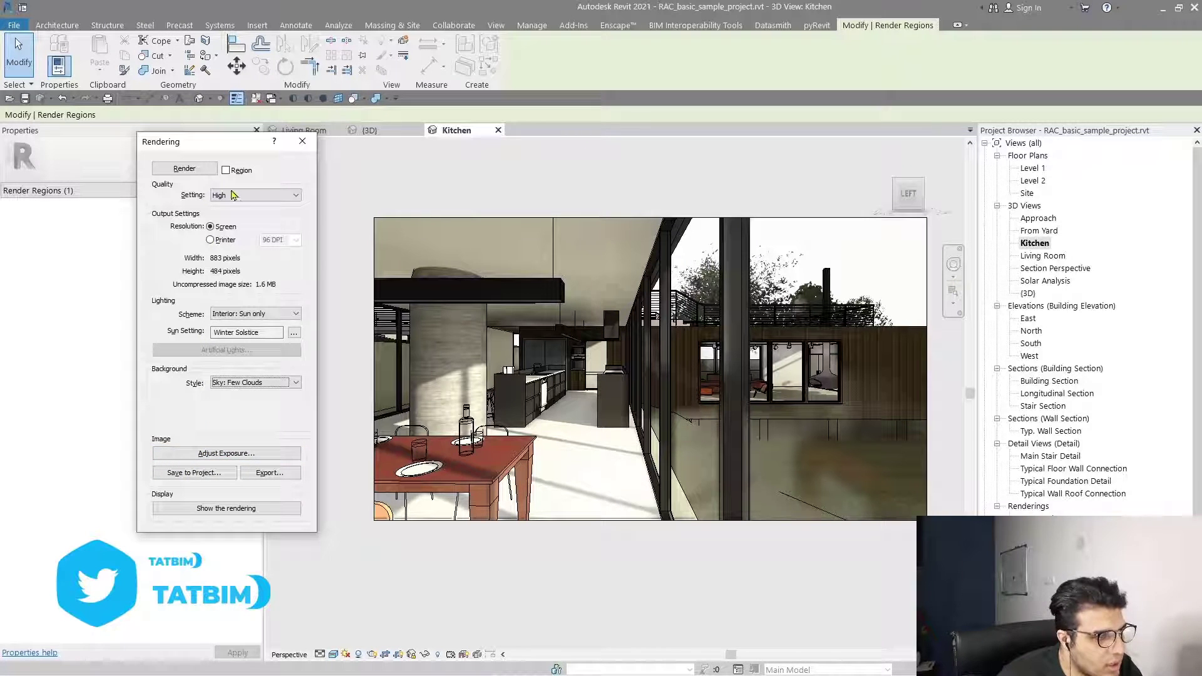
click(187, 170)
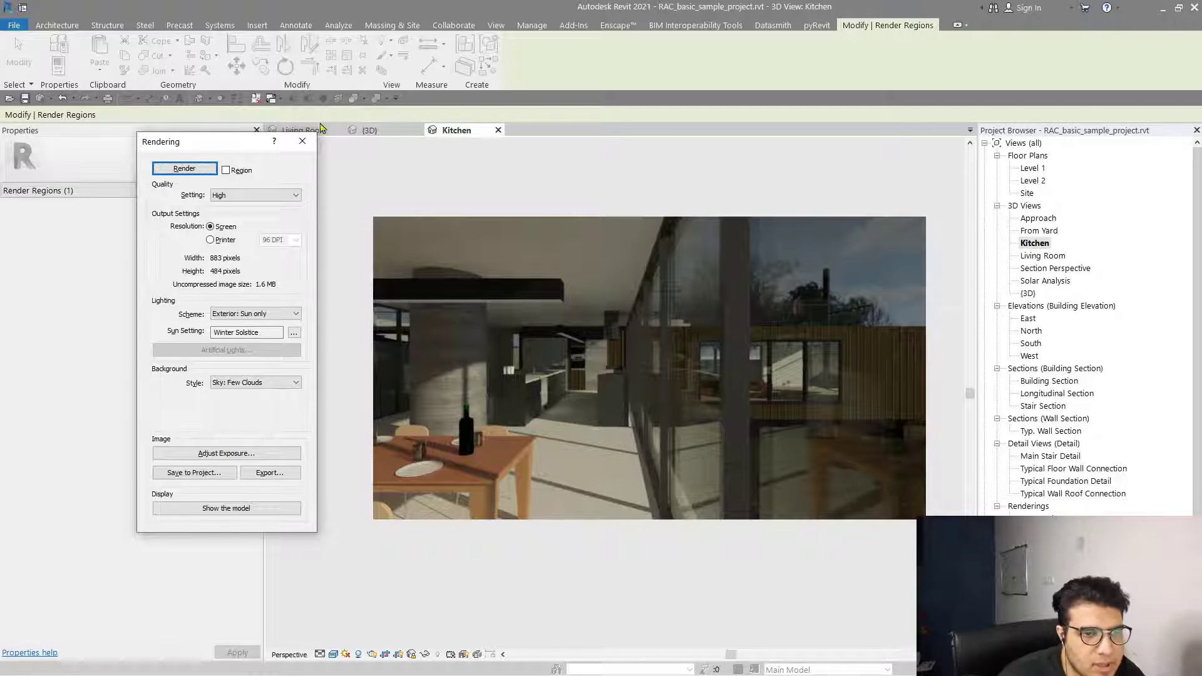
Open the exposure controls beside the rendered image and try exposure values of 10.74 and 11.68.
drag(201, 138, 184, 106)
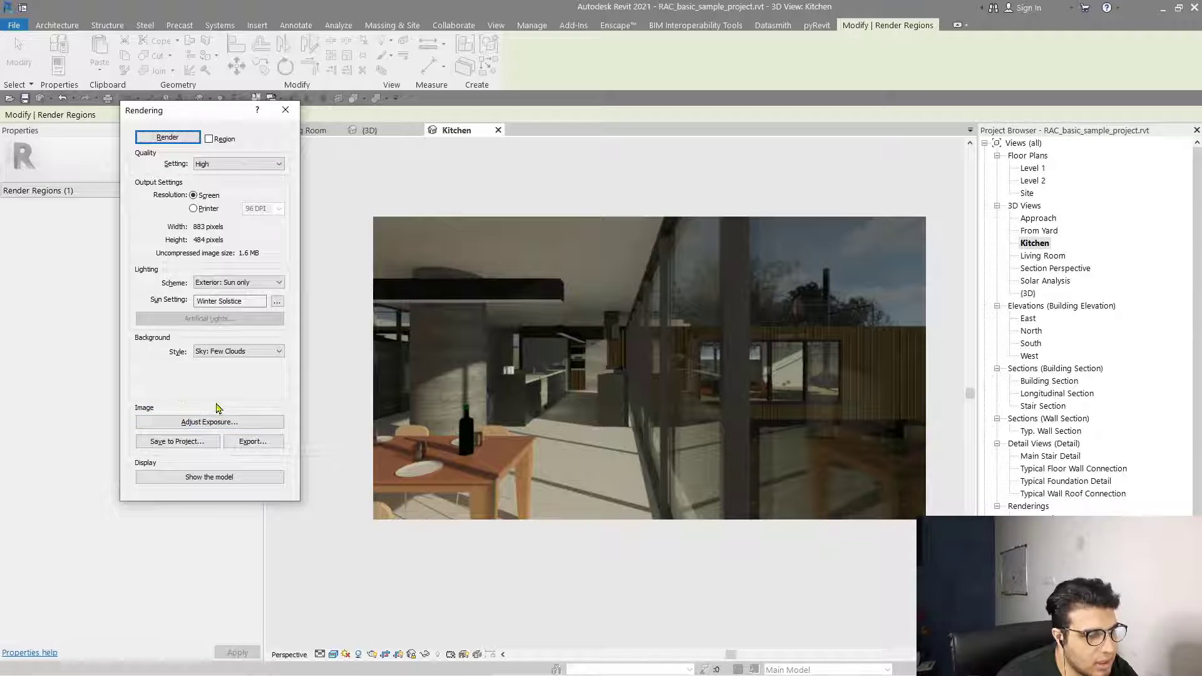
click(205, 423)
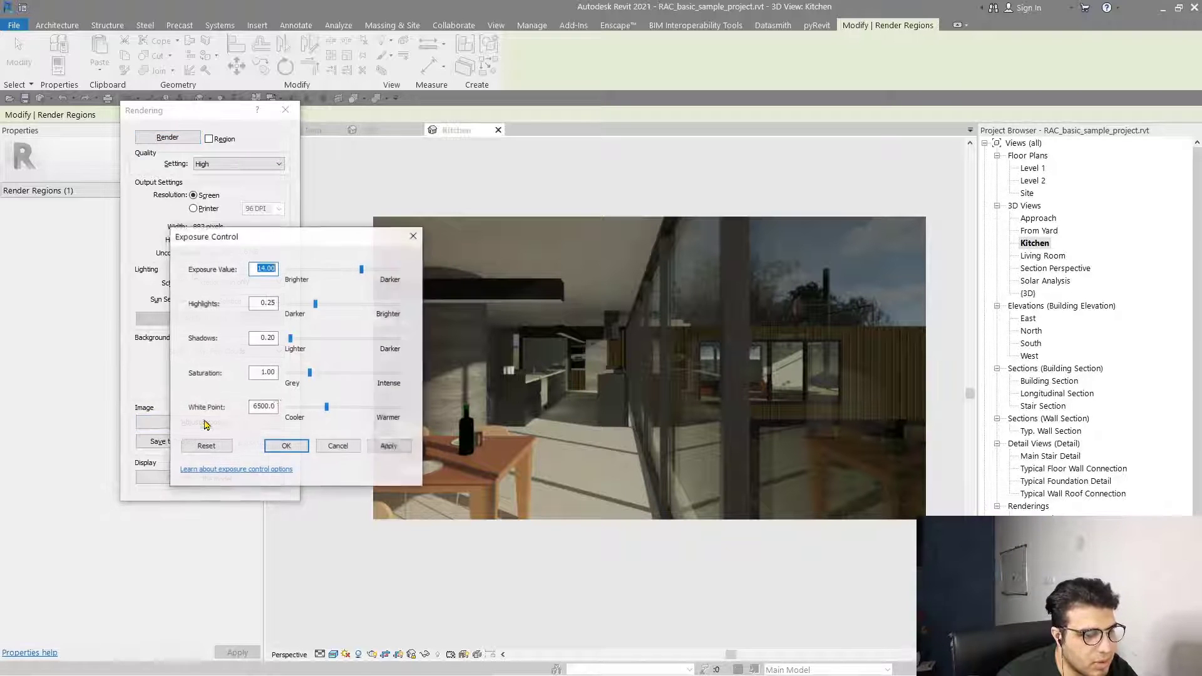
drag(335, 250, 271, 257)
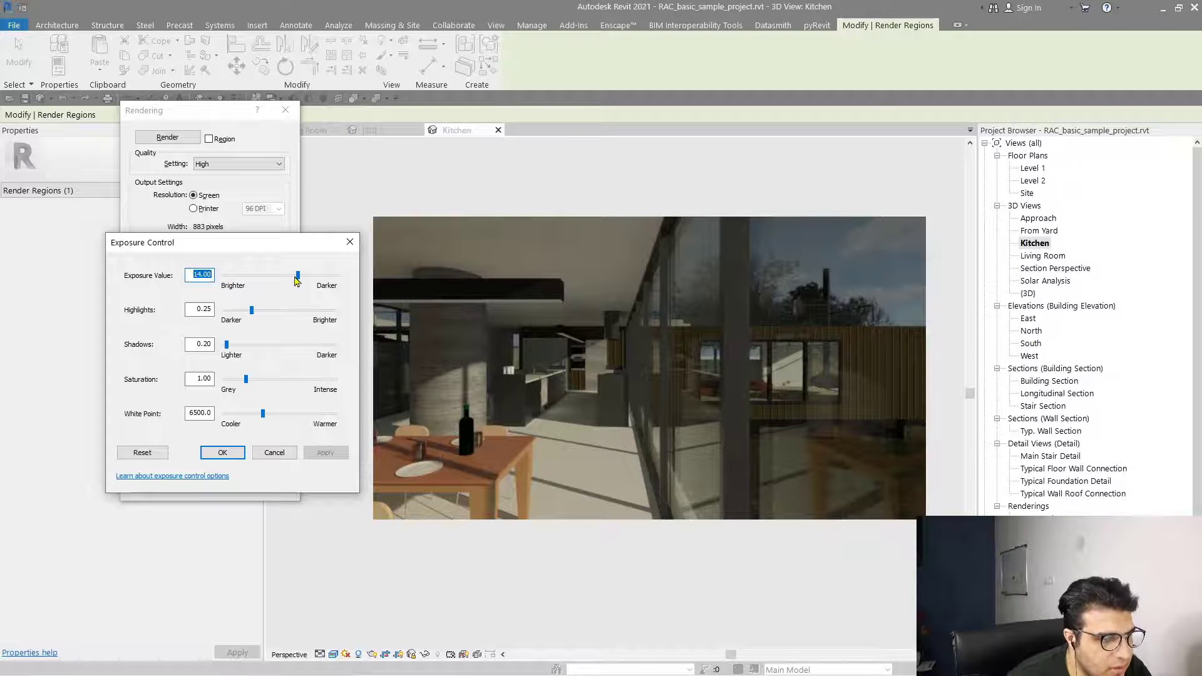
drag(298, 278, 280, 278)
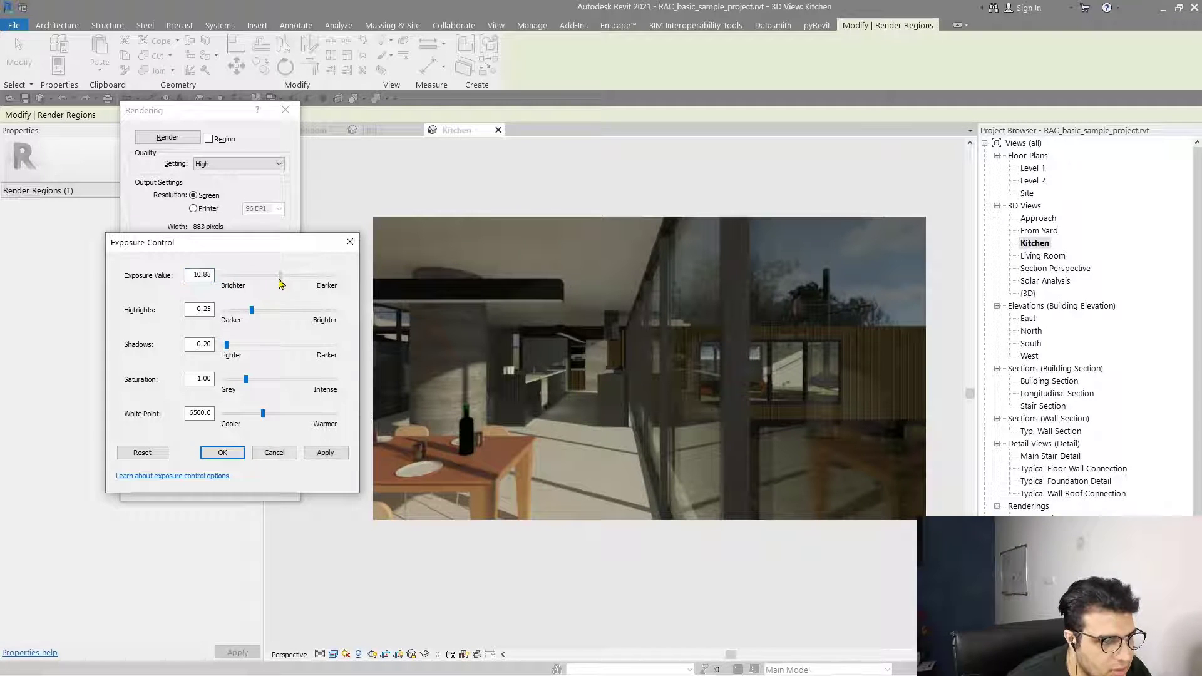
click(319, 455)
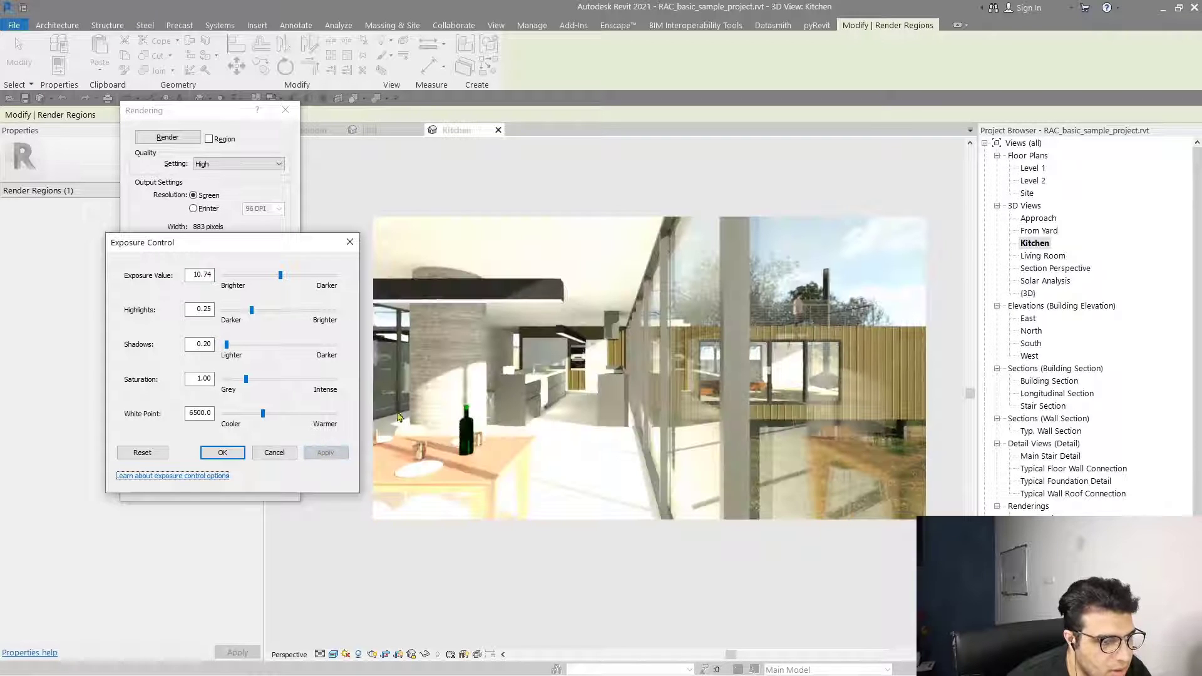
drag(283, 280, 285, 278)
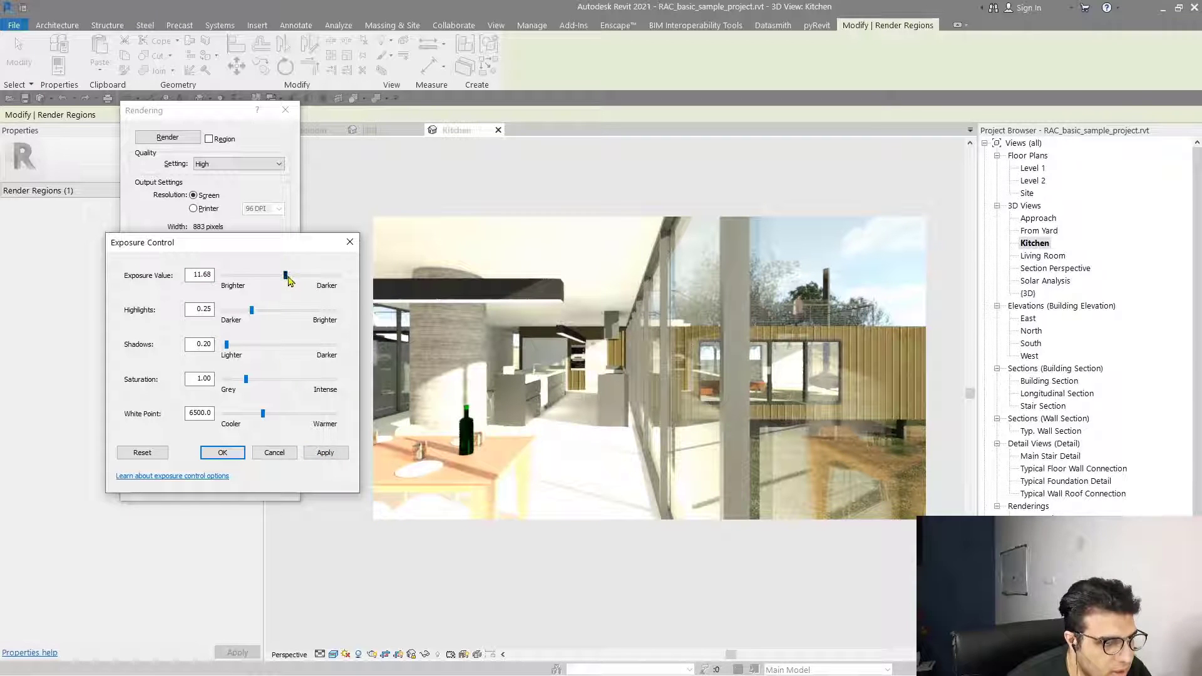
click(324, 452)
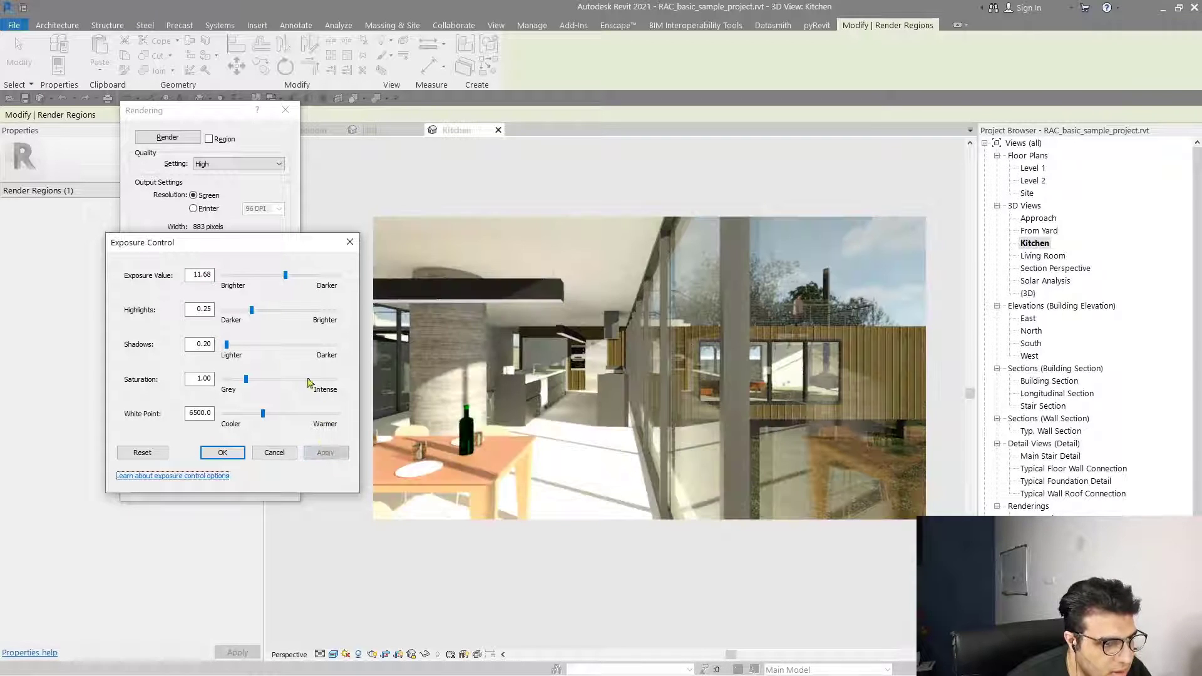
Set the exposure value to 12.74 and apply it to the rendered image.
drag(286, 275, 308, 276)
click(297, 276)
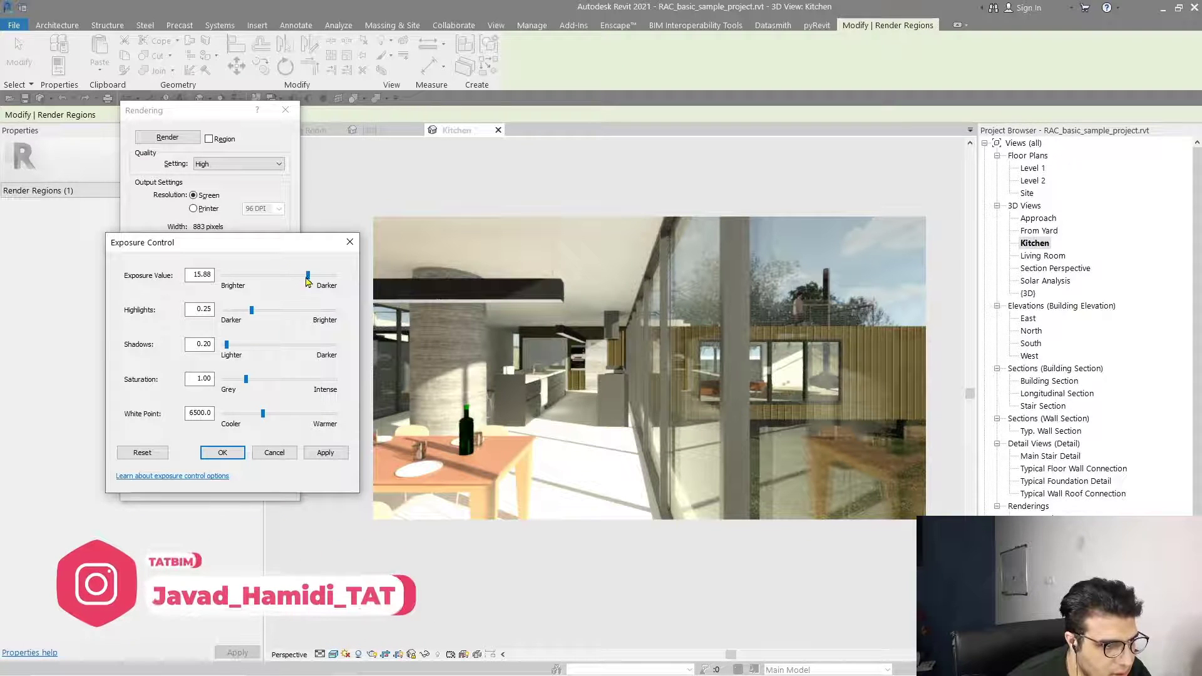
drag(289, 280, 291, 276)
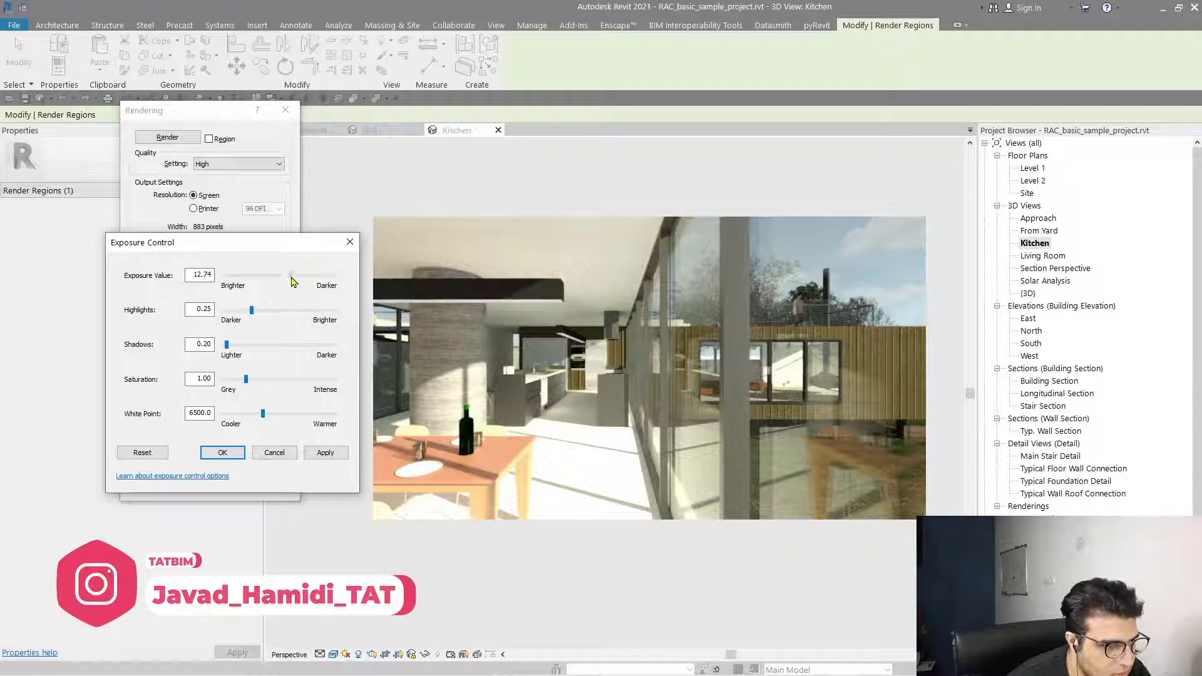
click(326, 452)
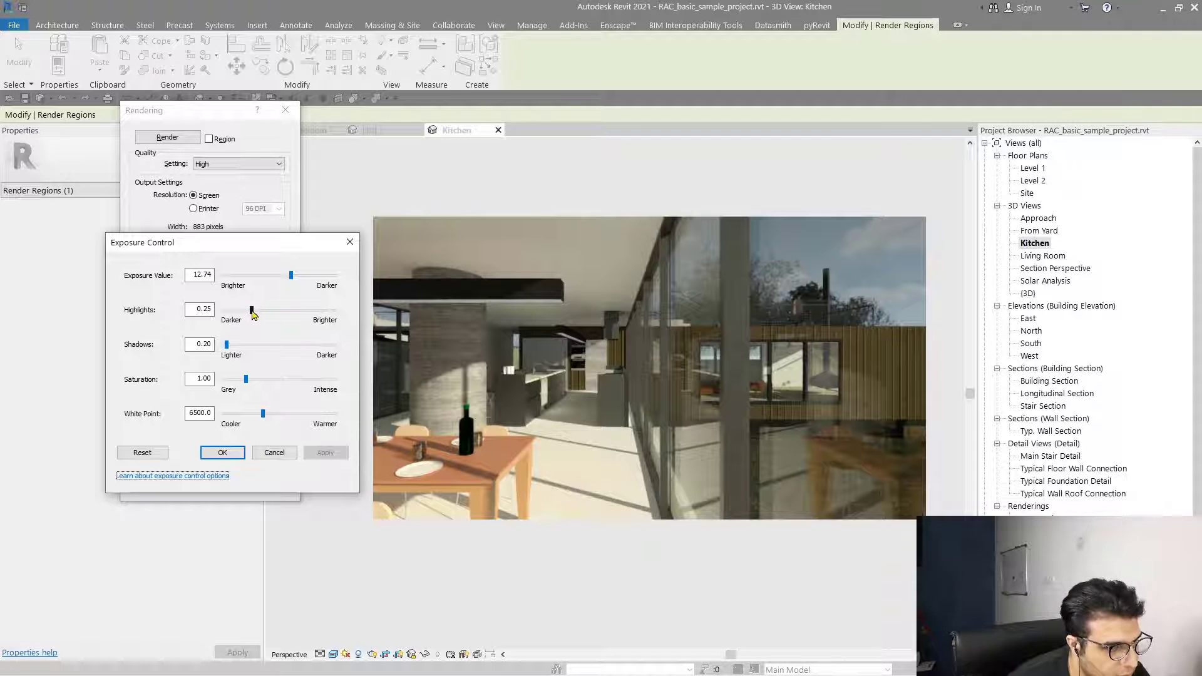
Try a highlights value of 0.80 on the rendering, reduce it to 0.30 and apply it.
drag(254, 314, 312, 311)
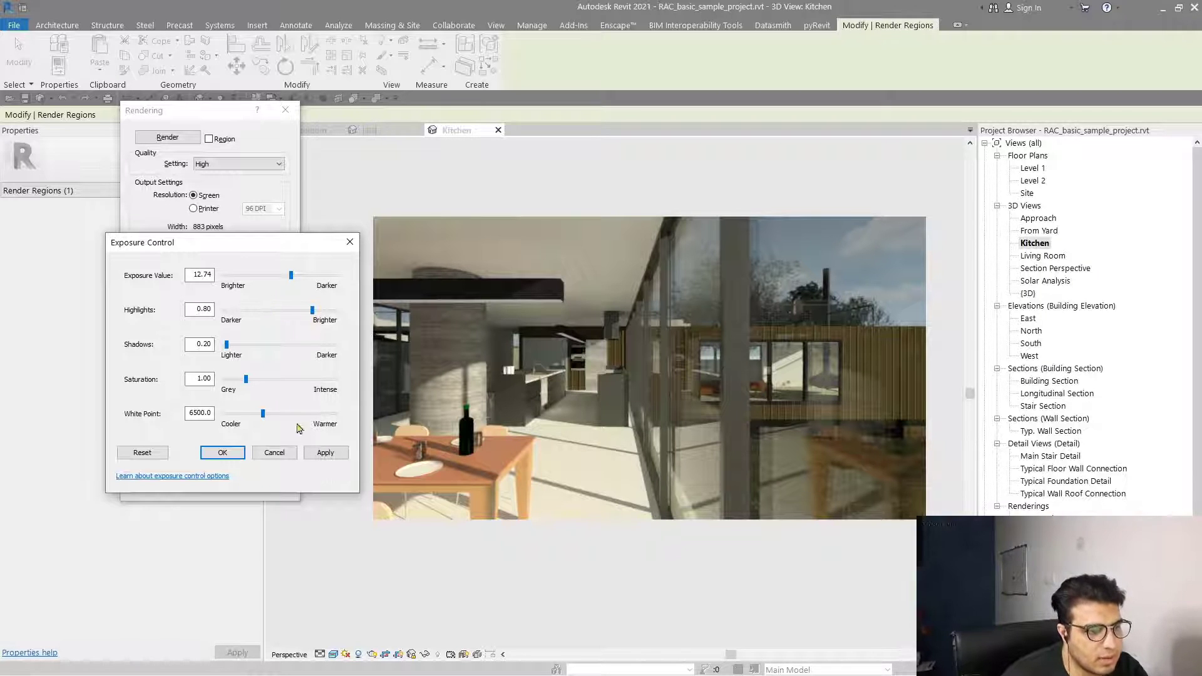
click(326, 451)
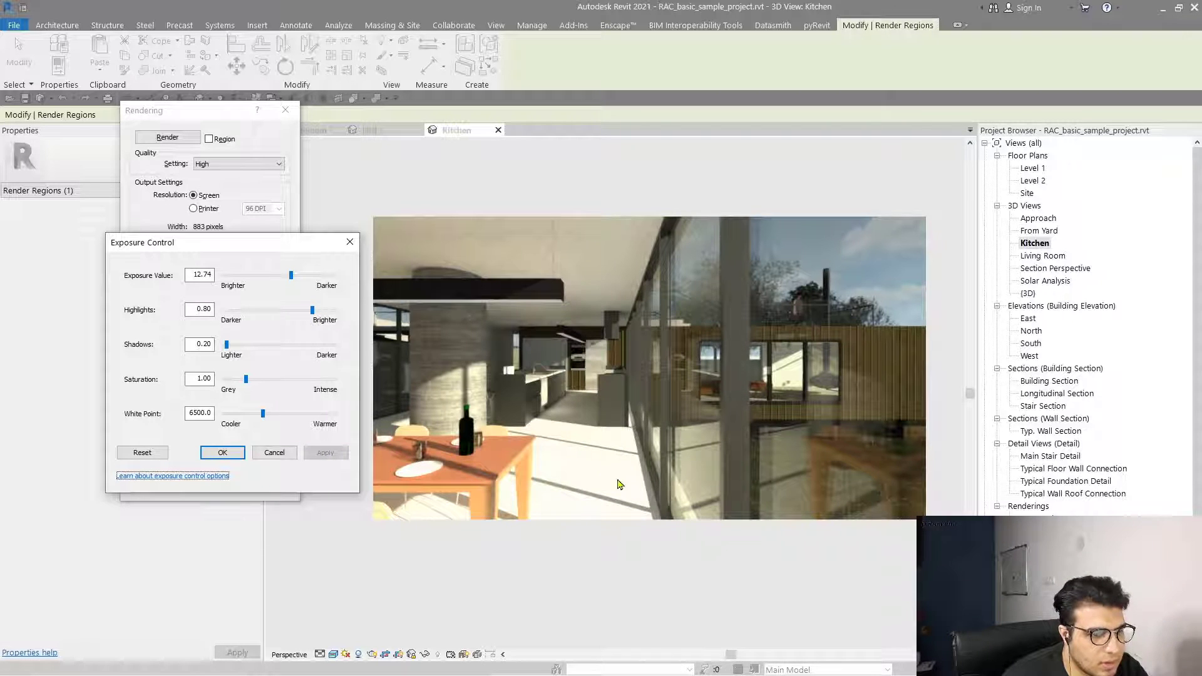
click(283, 310)
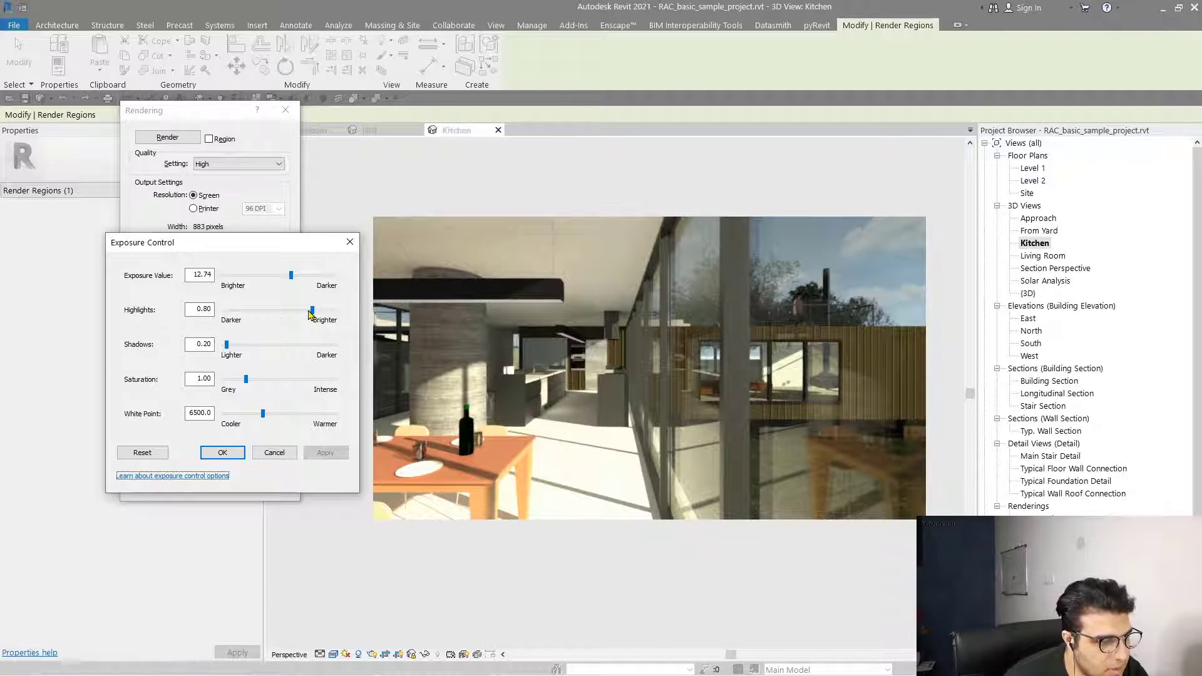
click(268, 312)
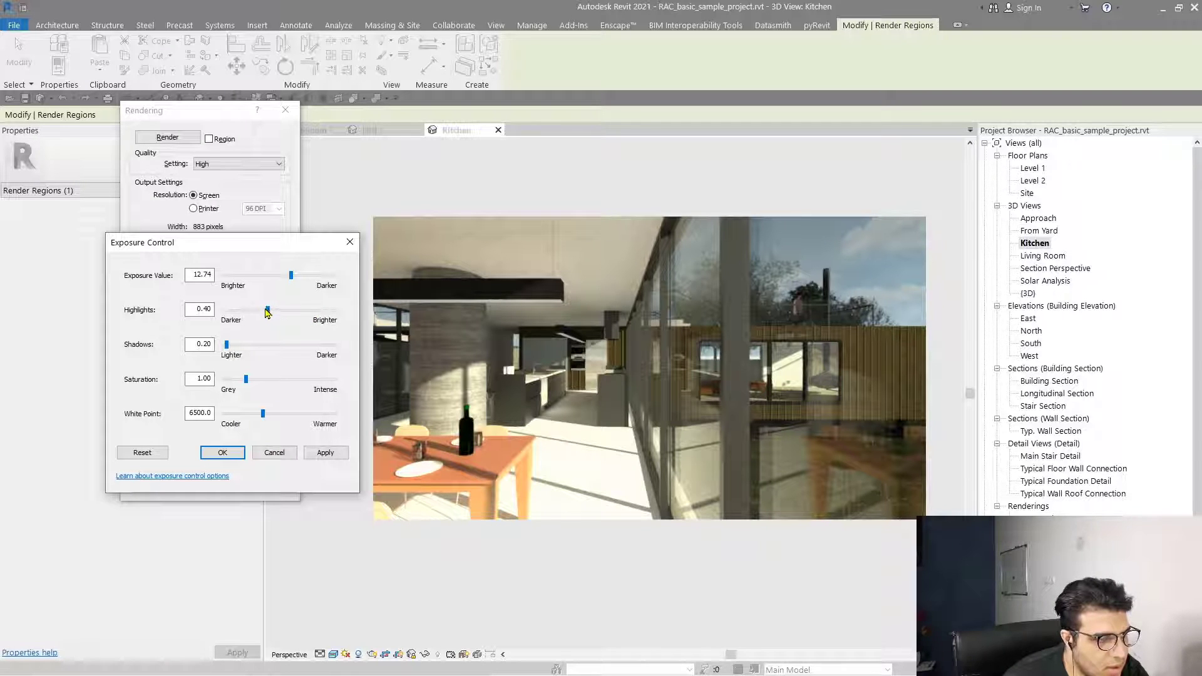
drag(268, 311, 258, 313)
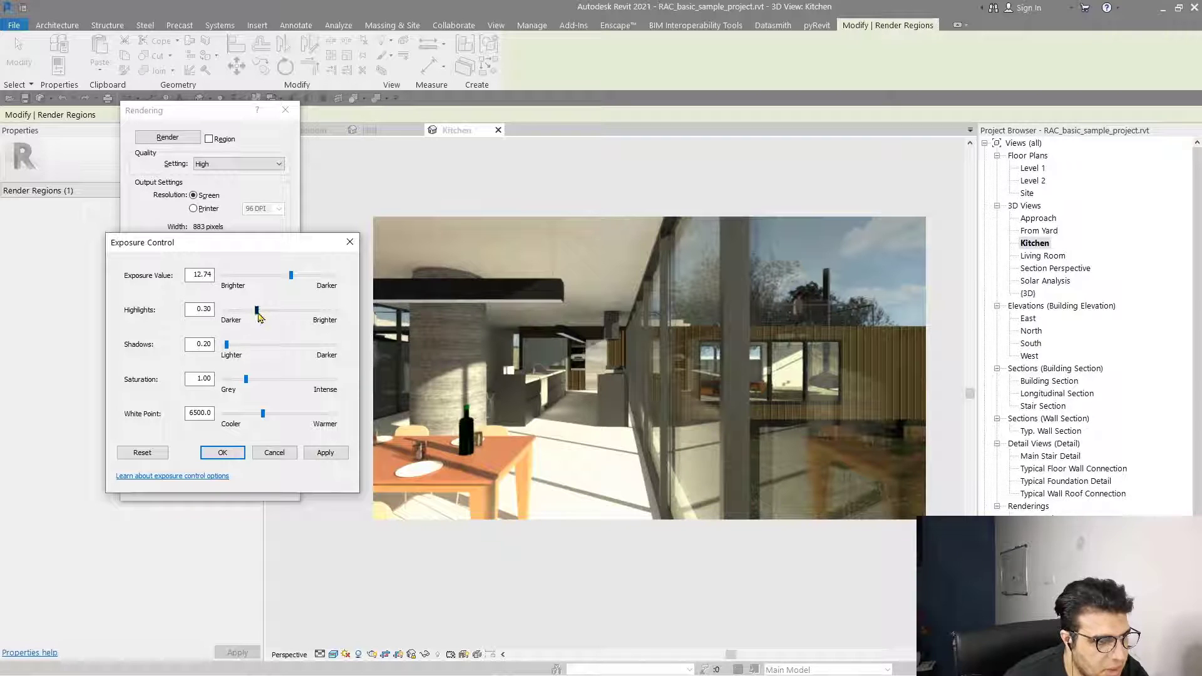
click(325, 457)
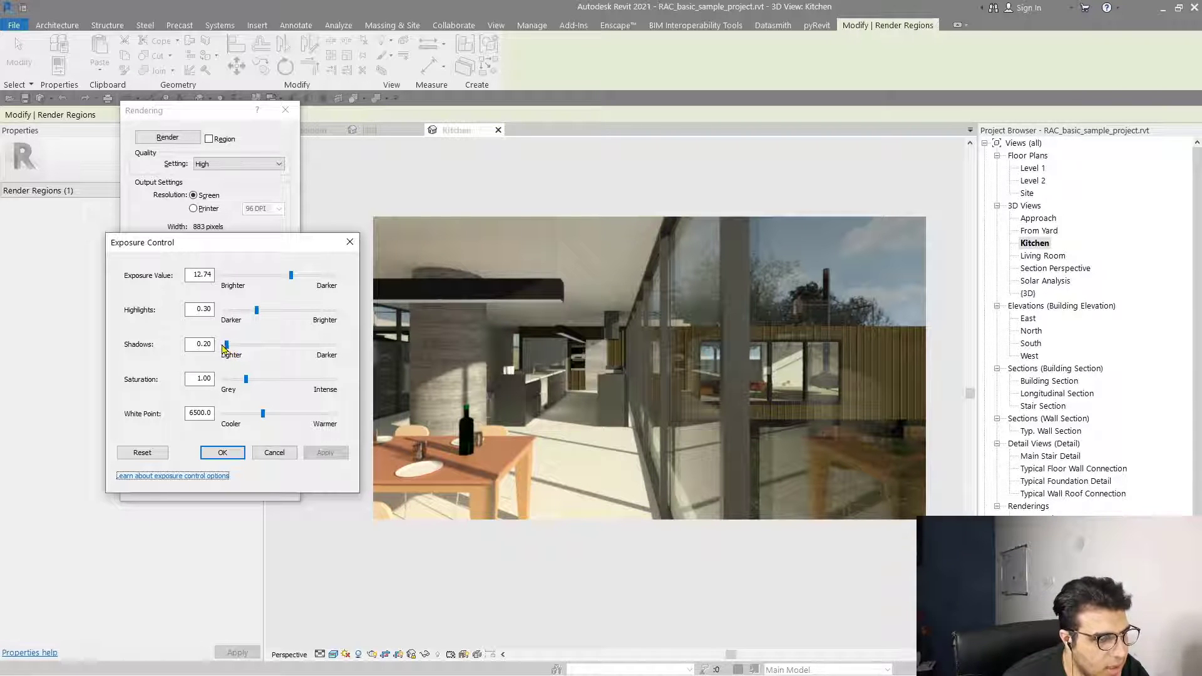
Set the shadows value to 0.65 and apply it to the rendered image.
mouse_move(225, 348)
mouse_down()
mouse_move(251, 352)
mouse_move(239, 351)
mouse_up()
click(326, 453)
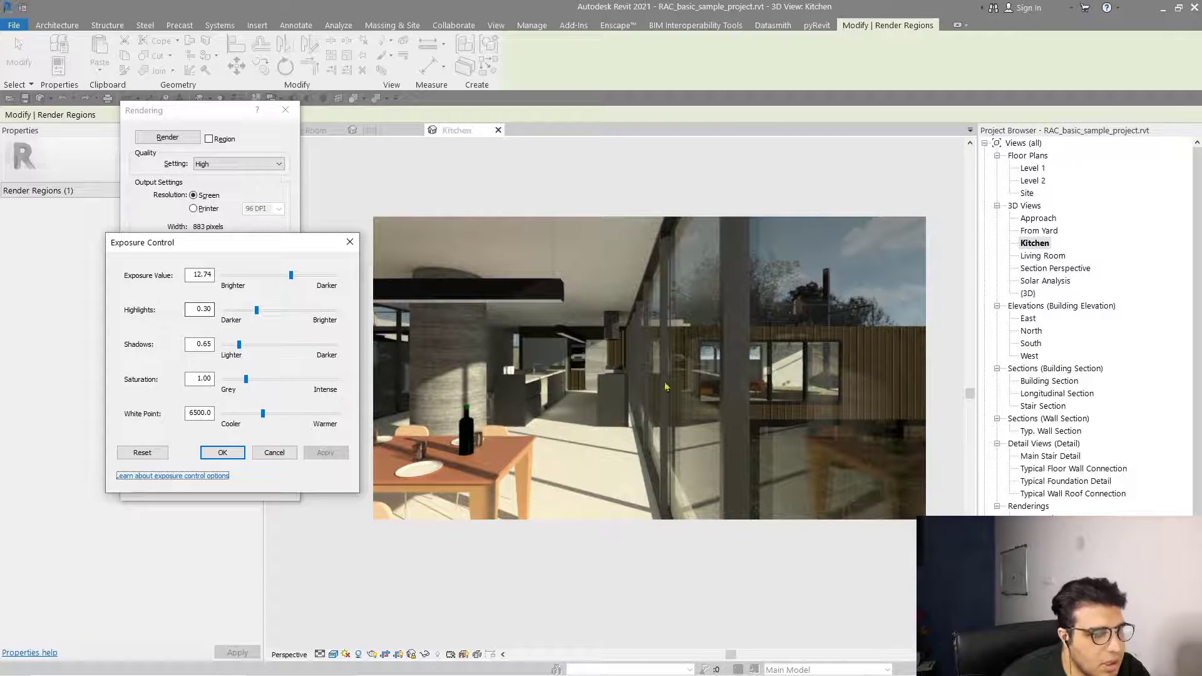
Move the Exposure Control window lower and try to reset its exposure settings.
mouse_move(258, 243)
mouse_down()
mouse_move(419, 335)
mouse_move(301, 177)
mouse_move(226, 125)
mouse_move(300, 180)
mouse_move(271, 256)
mouse_up()
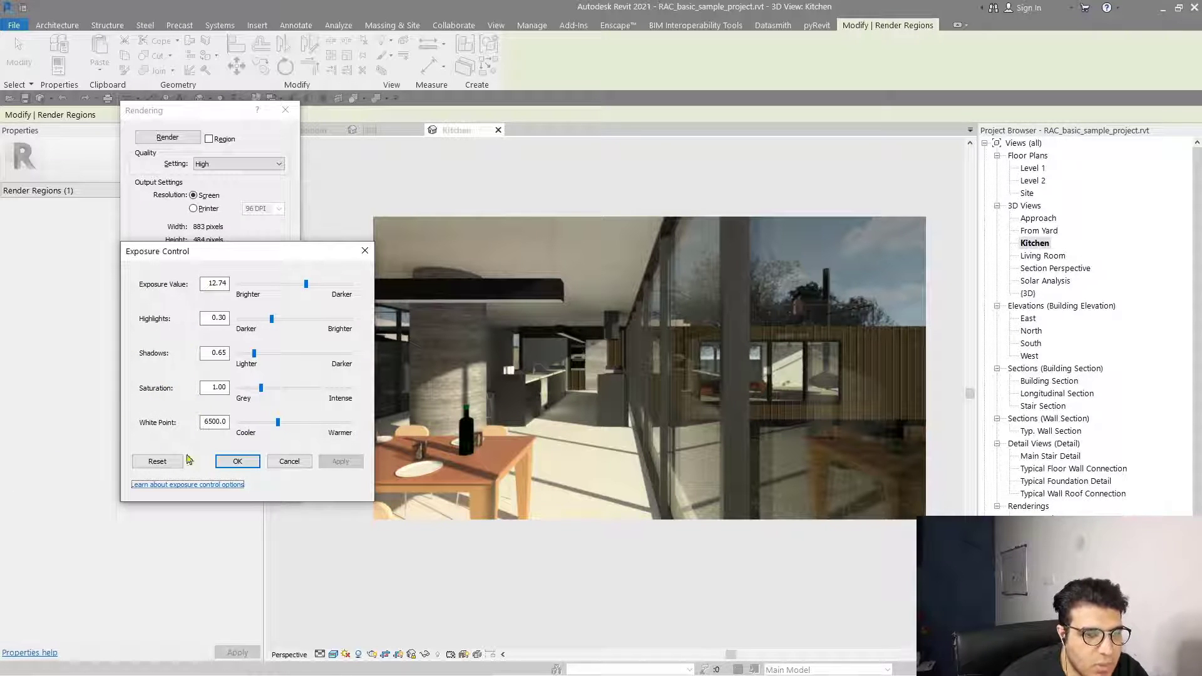
mouse_move(249, 258)
mouse_down()
mouse_move(236, 198)
mouse_move(248, 278)
mouse_up()
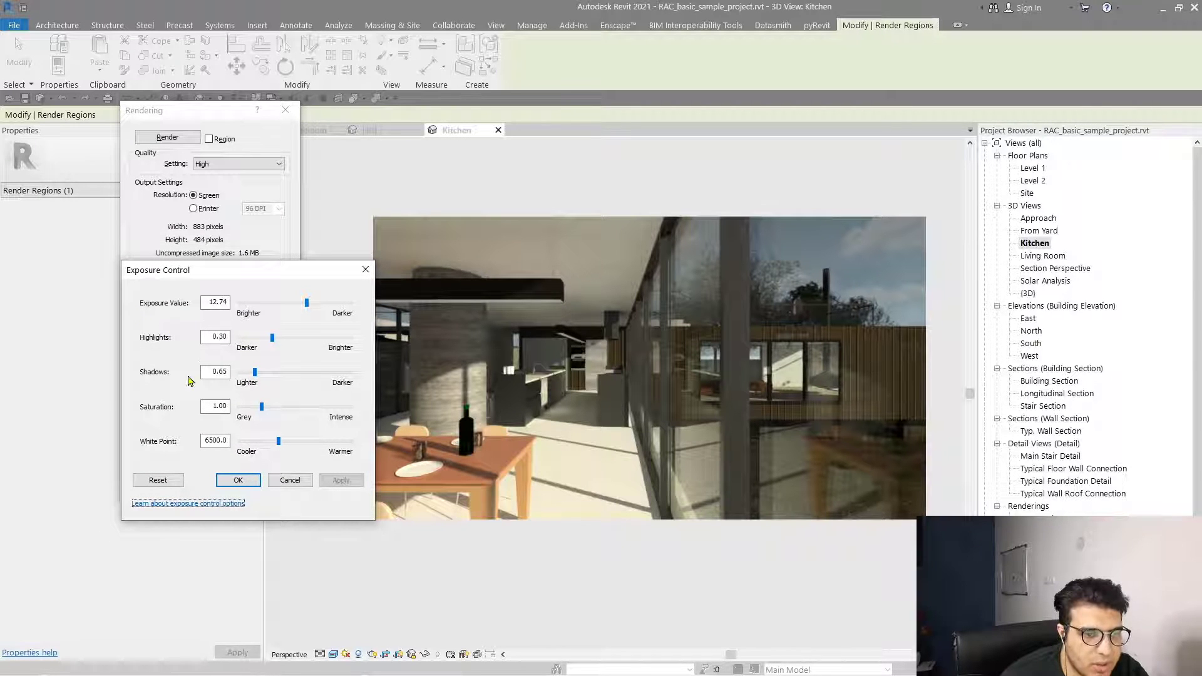
click(148, 482)
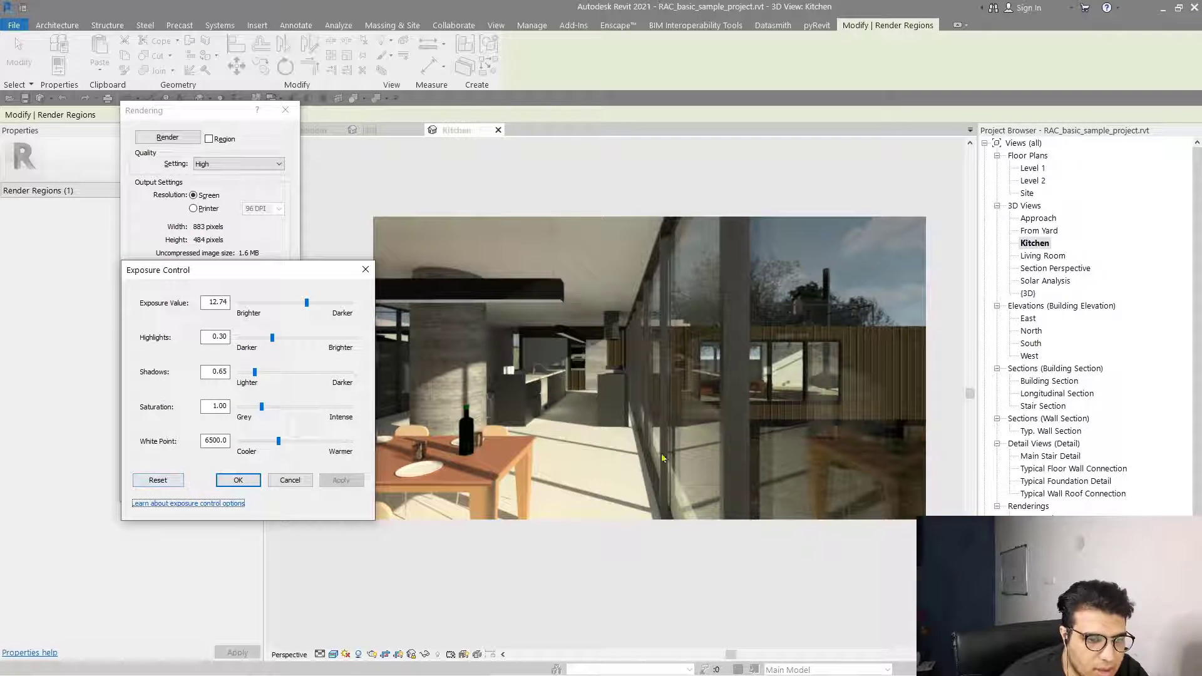
Retry resetting the exposure settings and close the Exposure Control and Rendering windows.
click(158, 480)
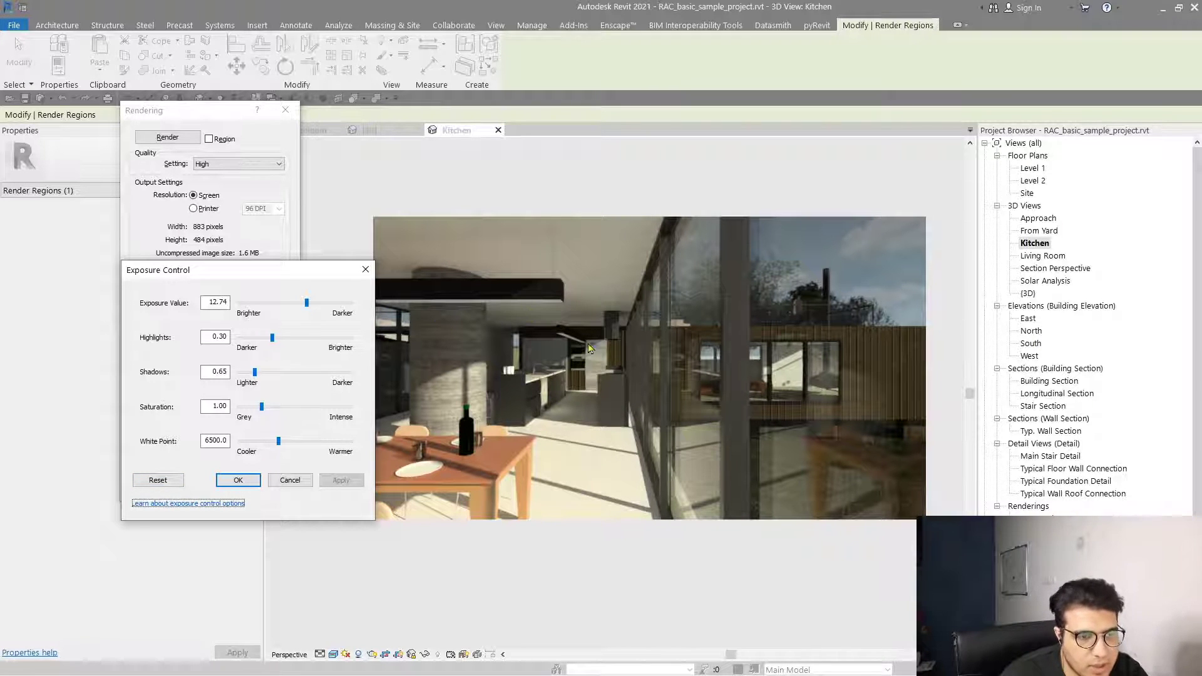
click(366, 269)
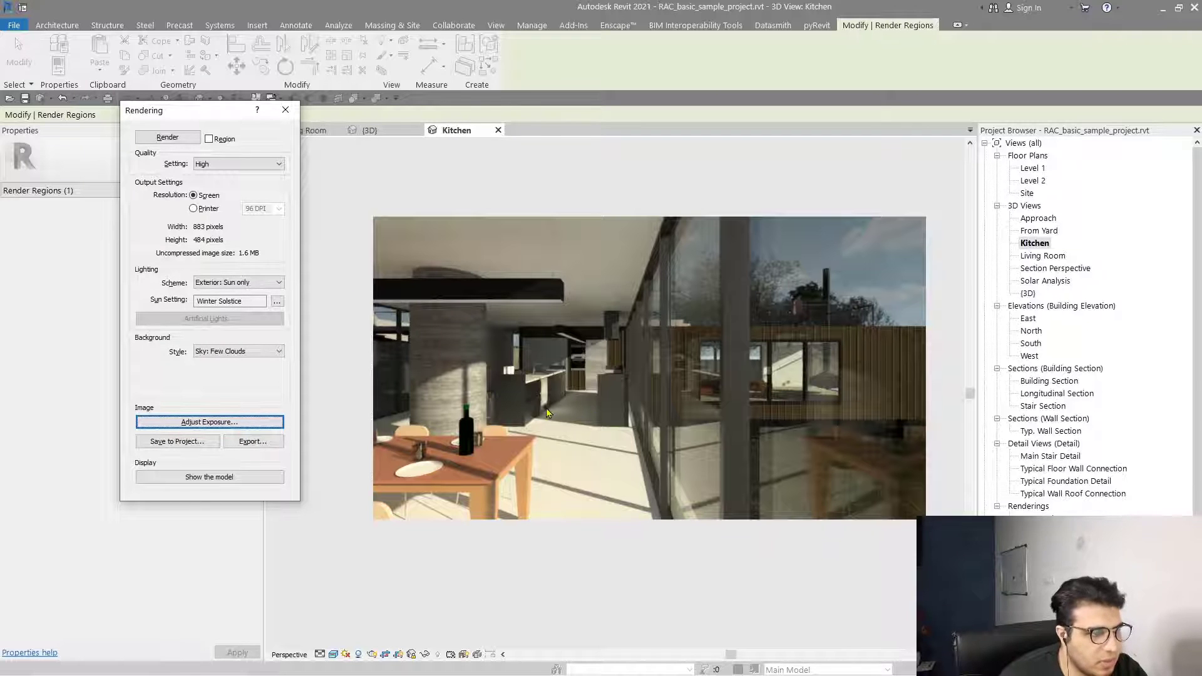
click(285, 110)
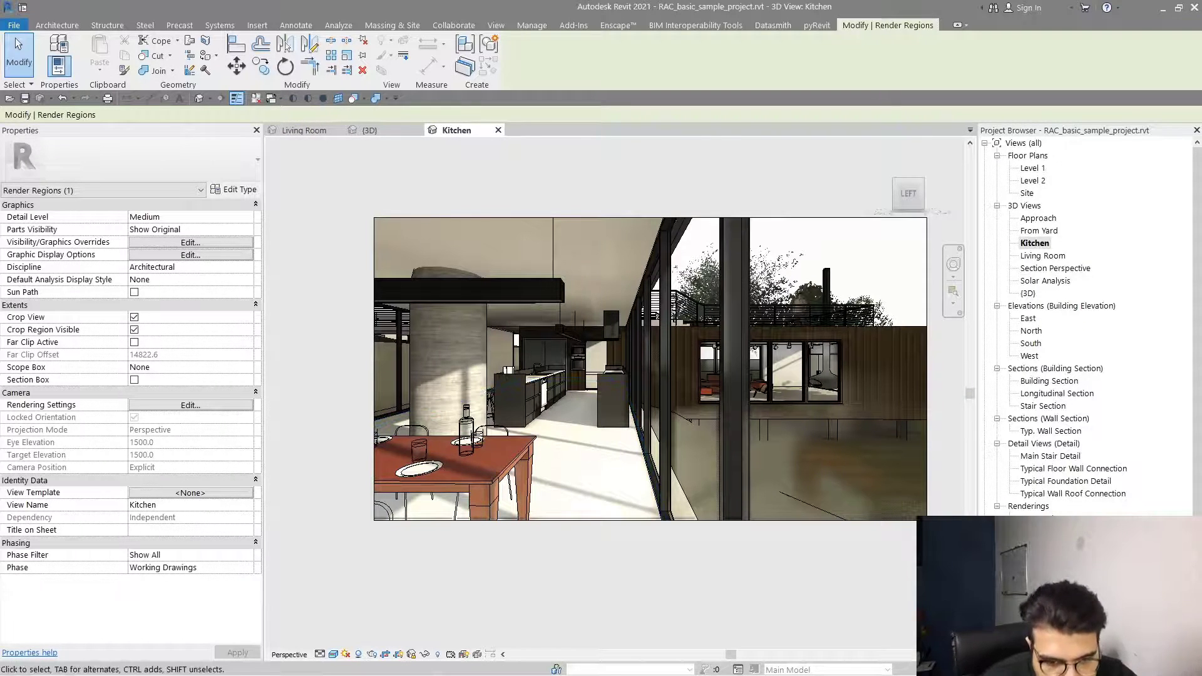
Open the saved Living Room rendering for reference and switch to the Living Room 3D view.
double_click(1044, 531)
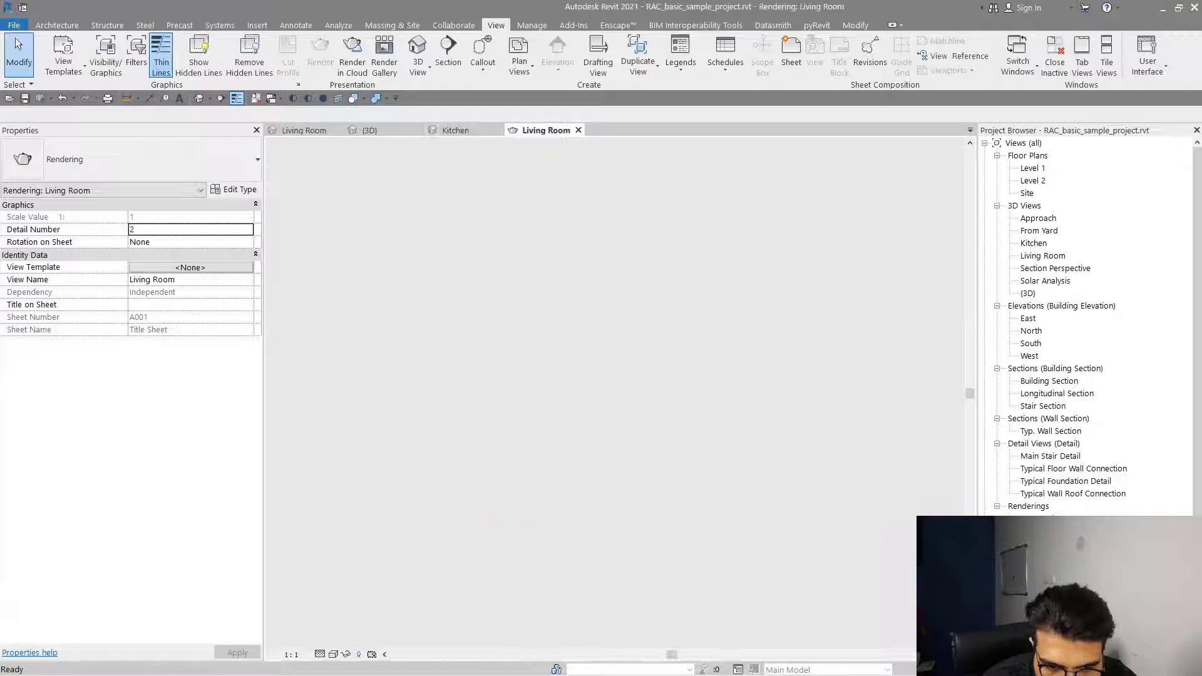
click(740, 575)
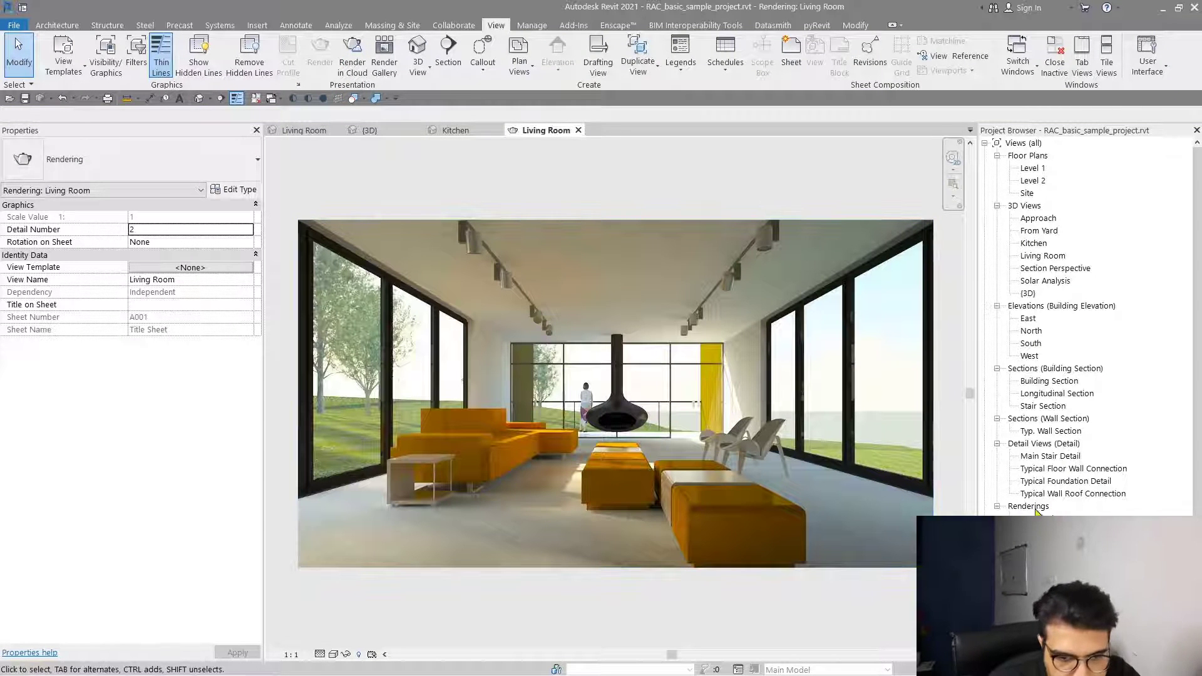
double_click(1043, 256)
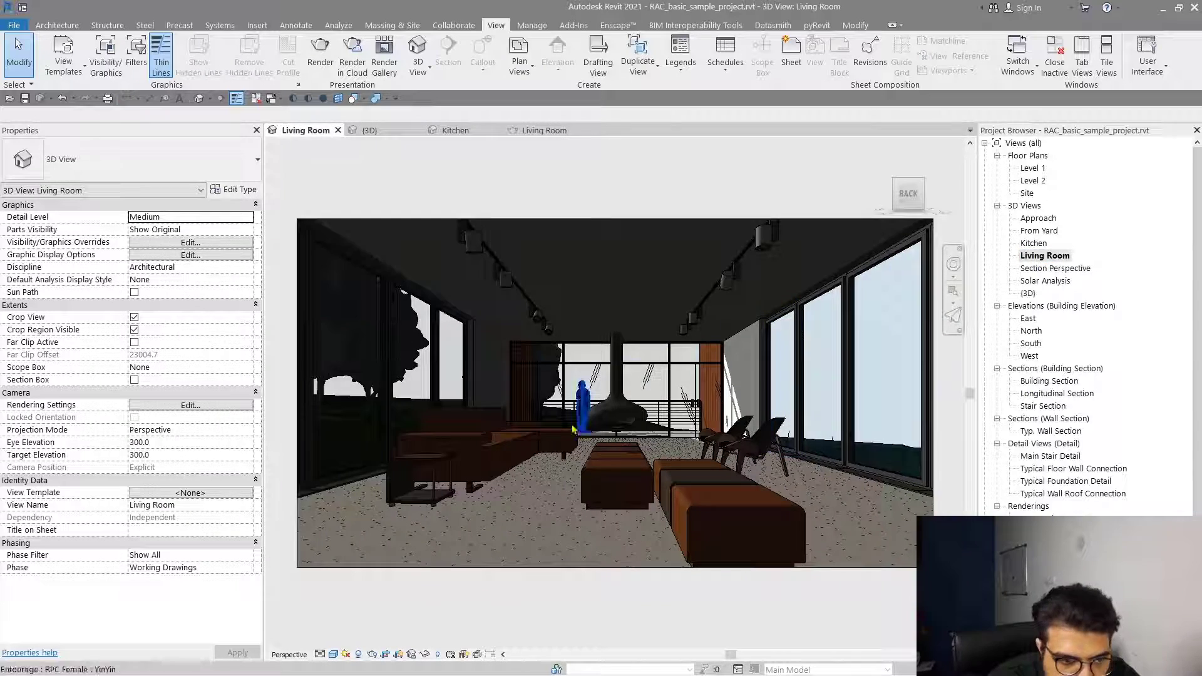
scroll(719, 610, up, 3)
scroll(668, 625, down, 4)
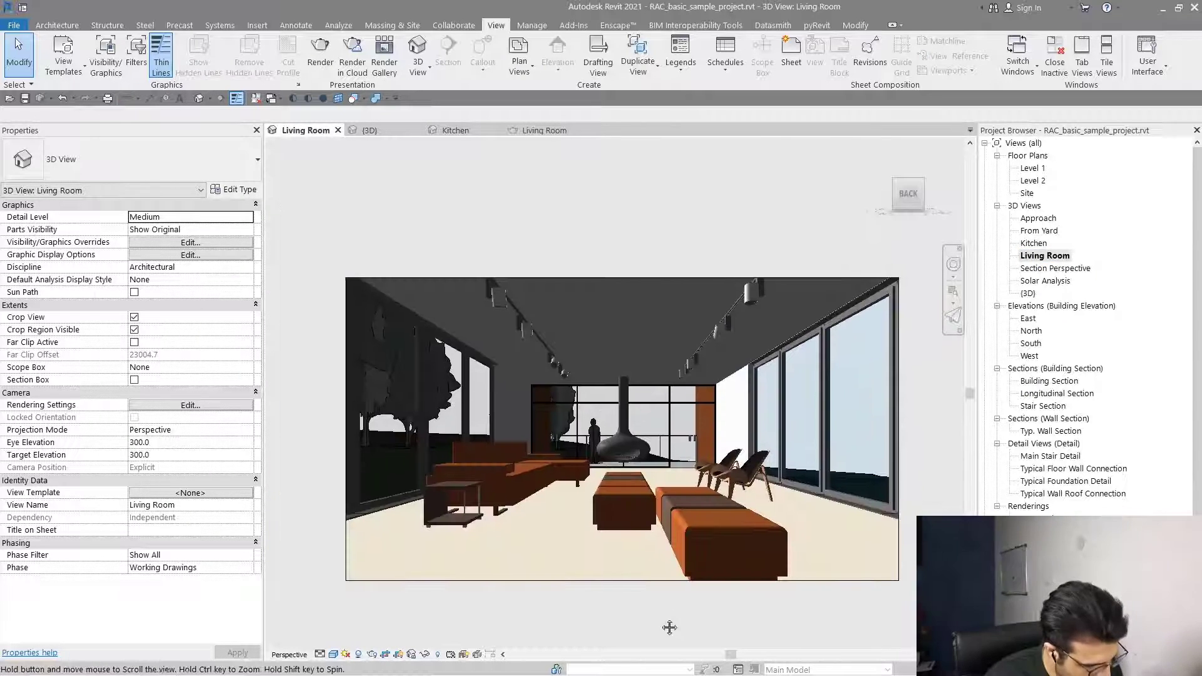
Bring up the Rendering settings for the Living Room 3D view and look through the available lighting schemes.
key(r)
key(r)
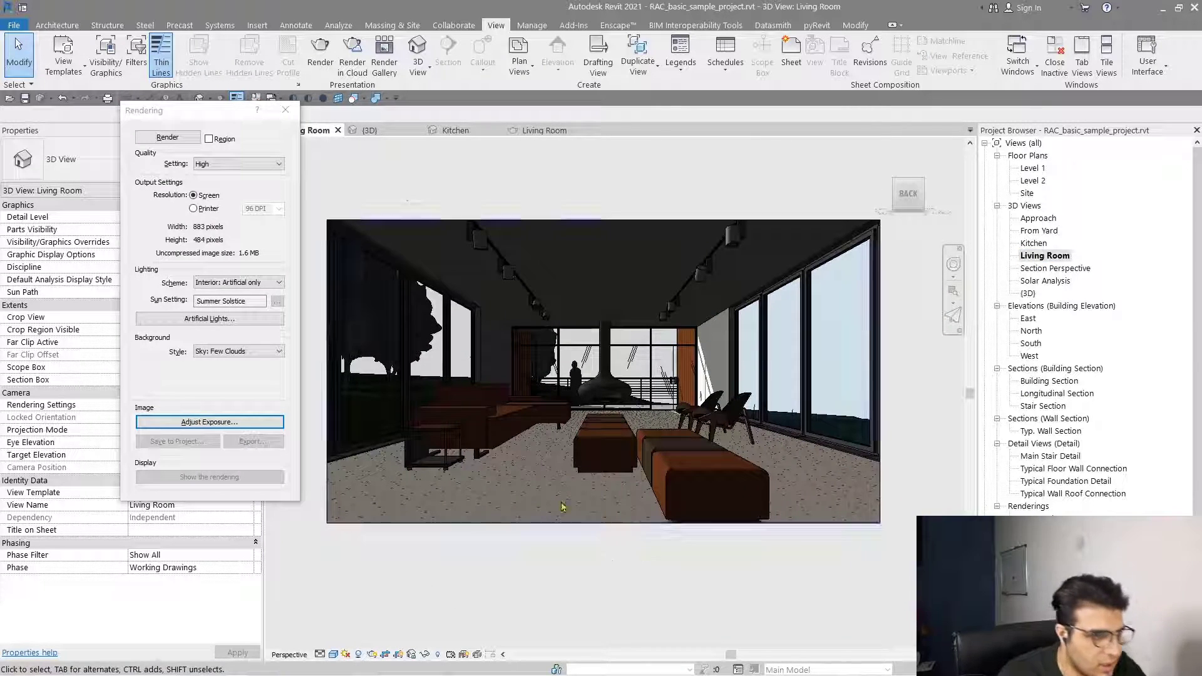
click(220, 289)
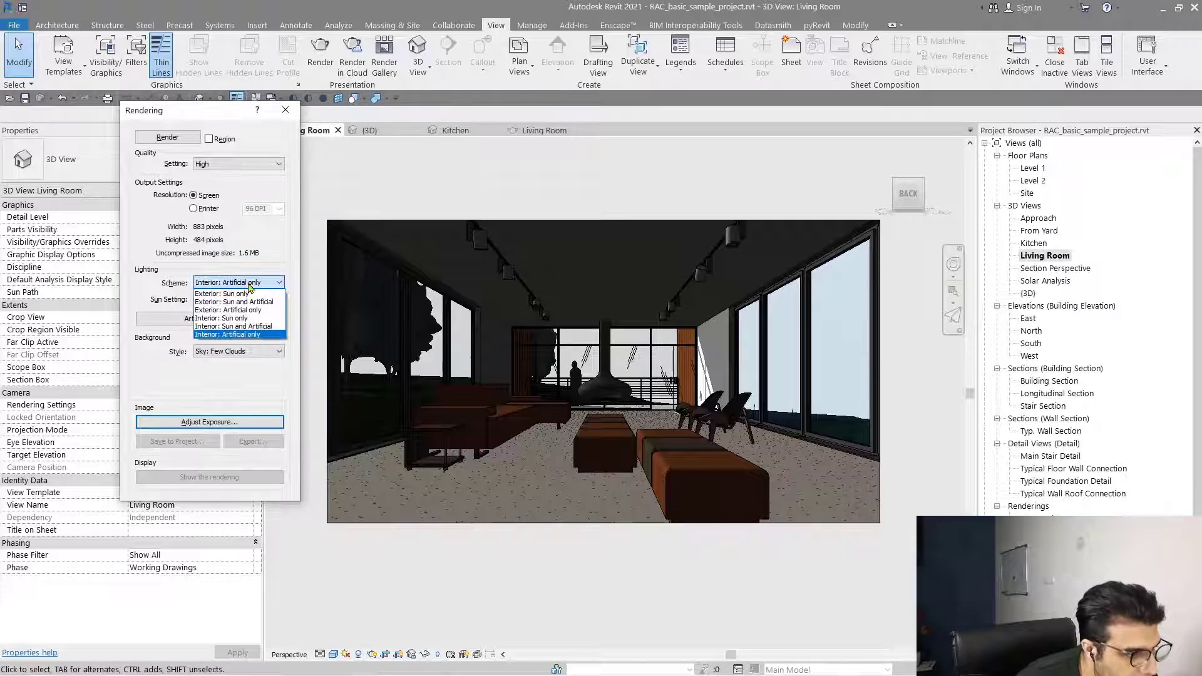
click(266, 348)
Reset the Living Room view's exposure settings to their defaults and render the view.
click(241, 421)
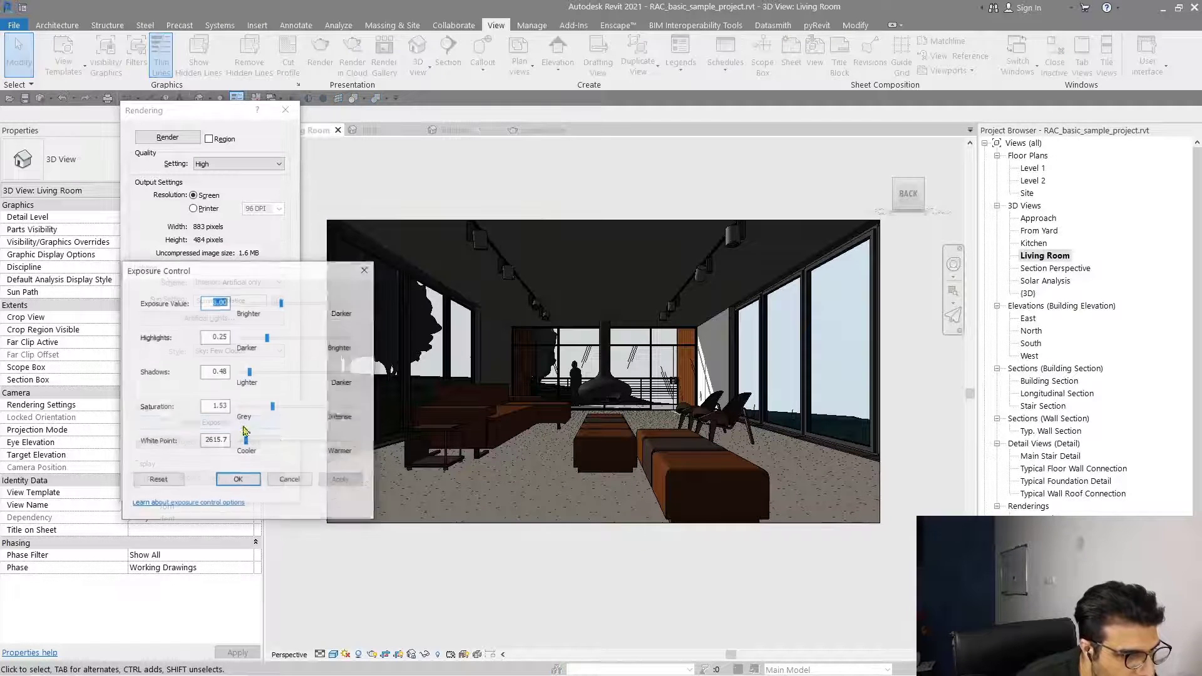
click(161, 481)
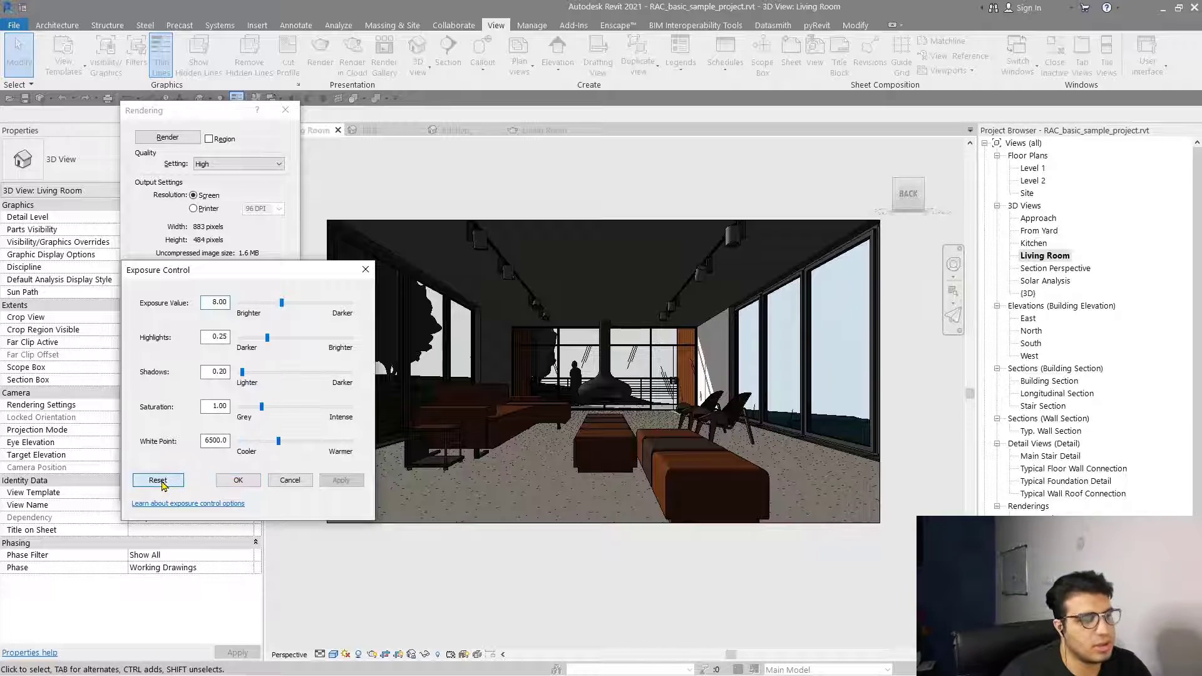
click(238, 480)
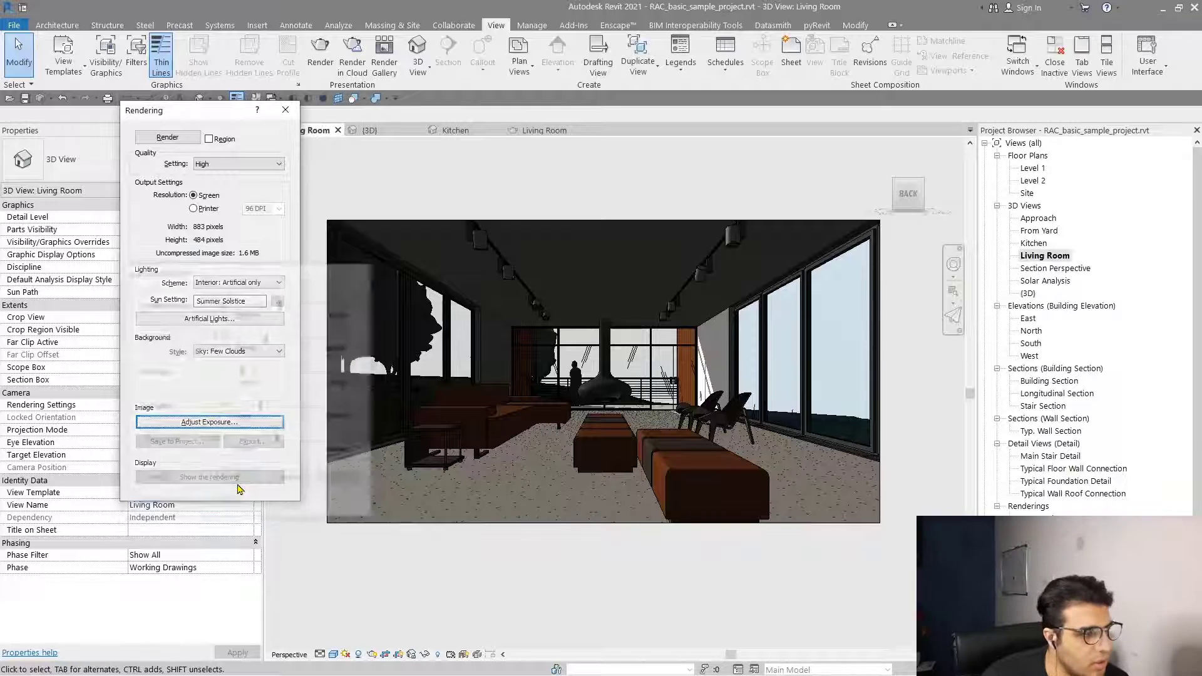
click(168, 139)
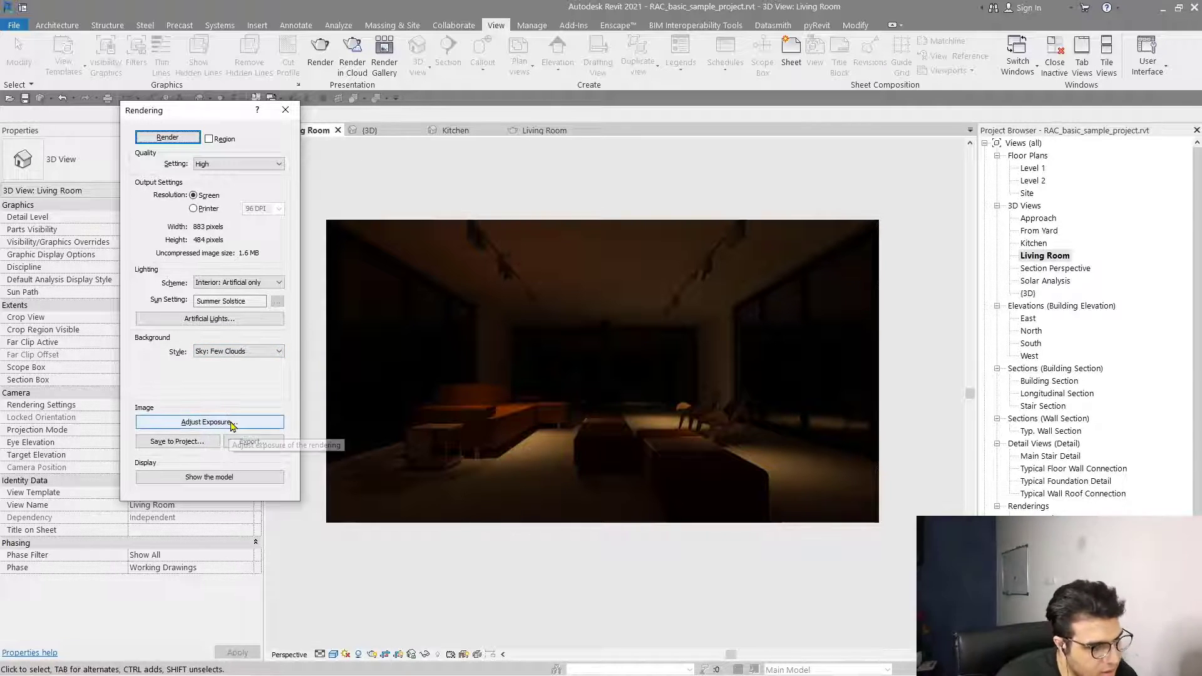
Set the exposure value of the Living Room rendering to 5.66 and apply it.
click(210, 422)
drag(261, 271, 248, 326)
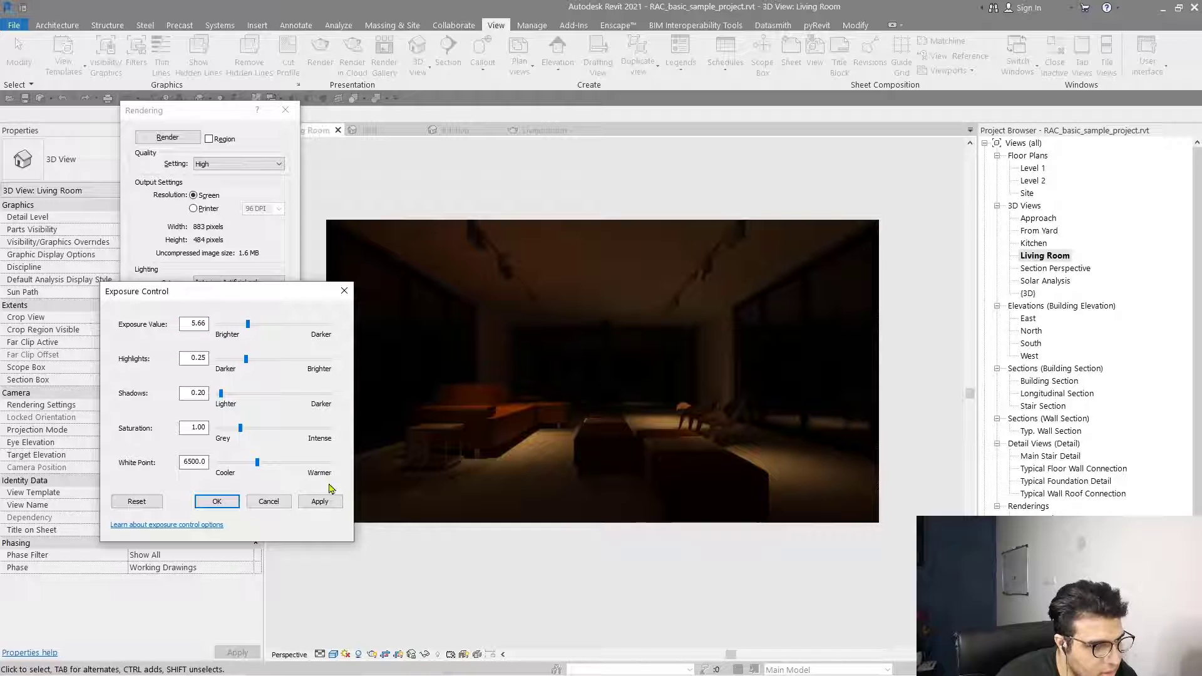
click(318, 500)
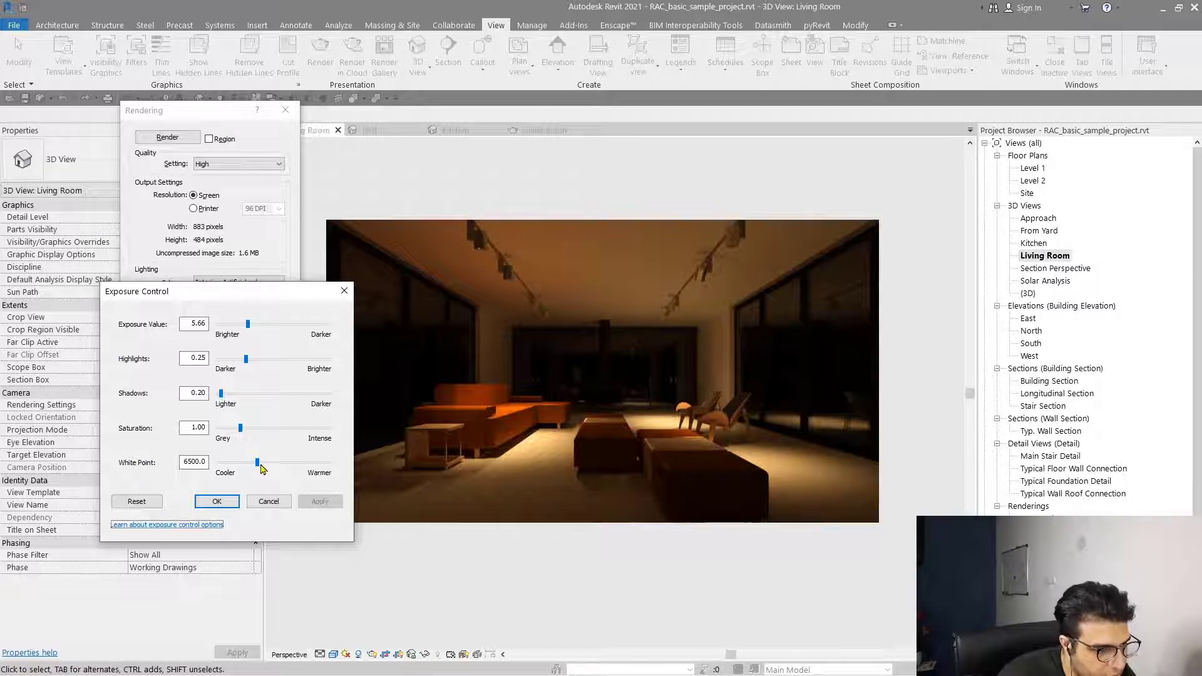
Try cooler white points of 3357.3 and 1800.0 on the Living Room rendering, applying each one.
drag(260, 466, 233, 468)
click(323, 501)
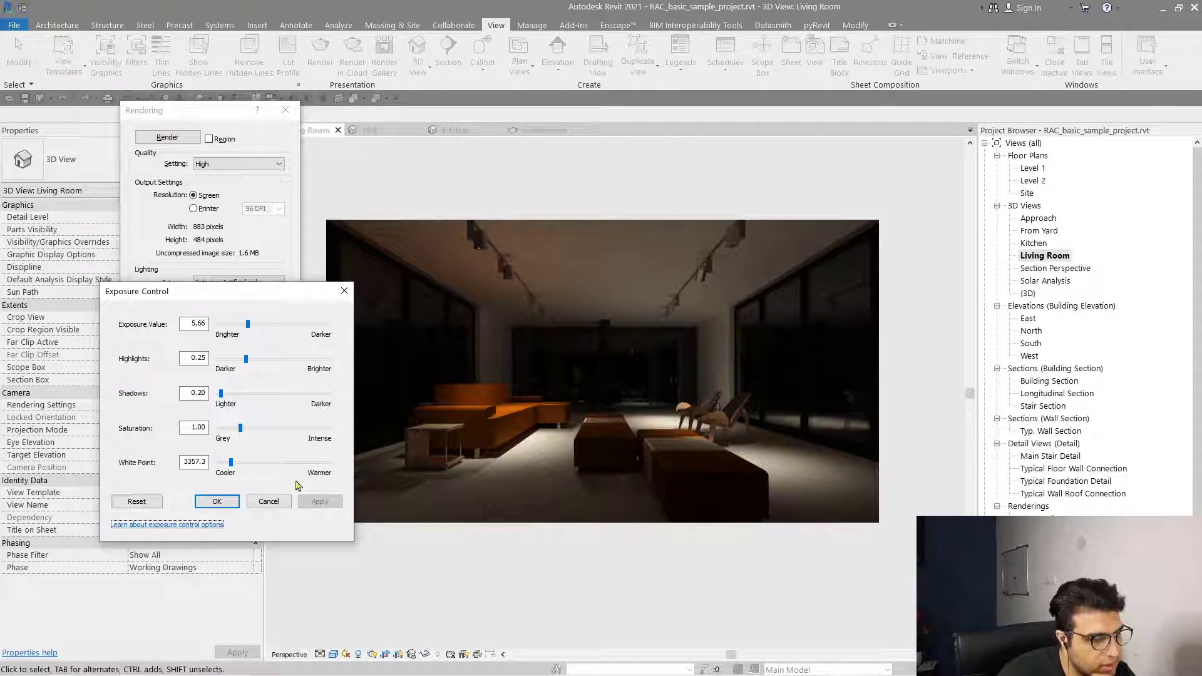
drag(231, 463, 222, 464)
click(308, 503)
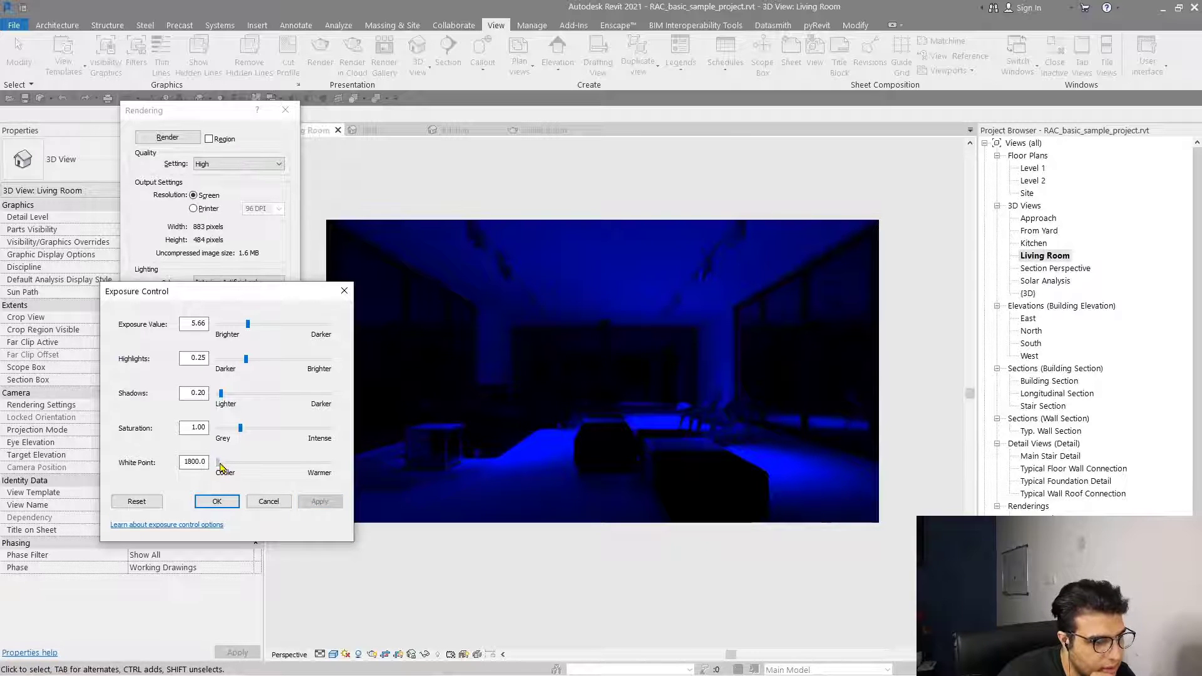
Try white points of 2615.7 and a warmer 7510.1 on the Living Room rendering, applying each one.
drag(217, 462, 225, 462)
click(317, 508)
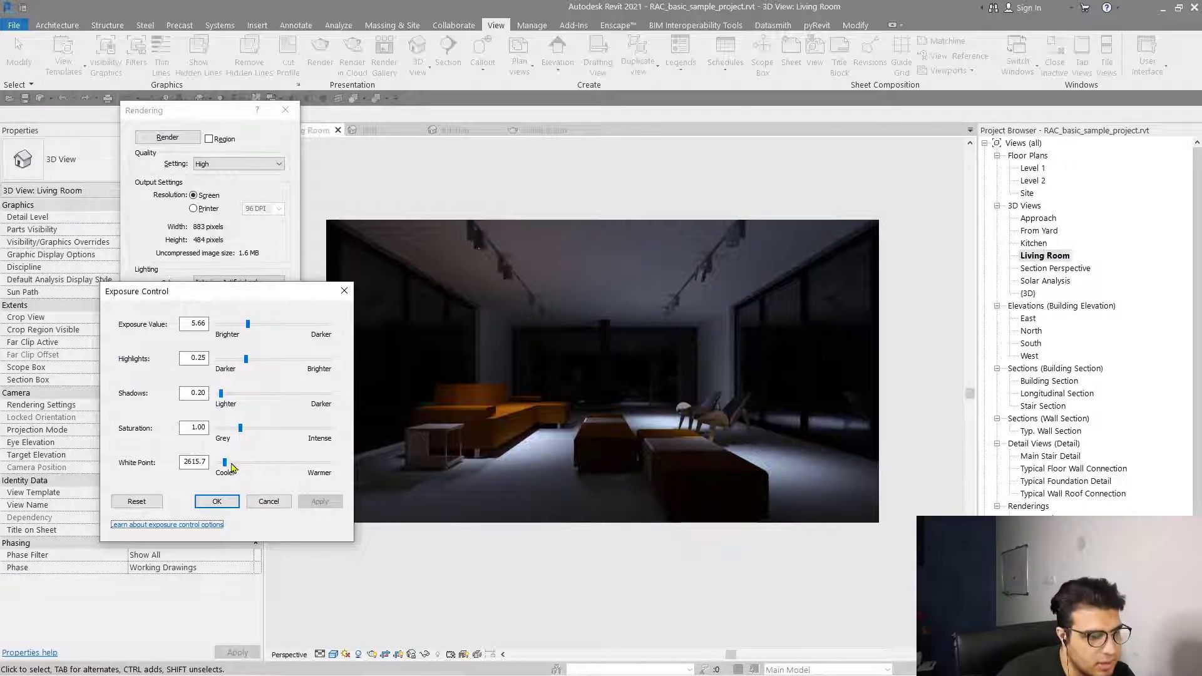
drag(224, 463, 266, 462)
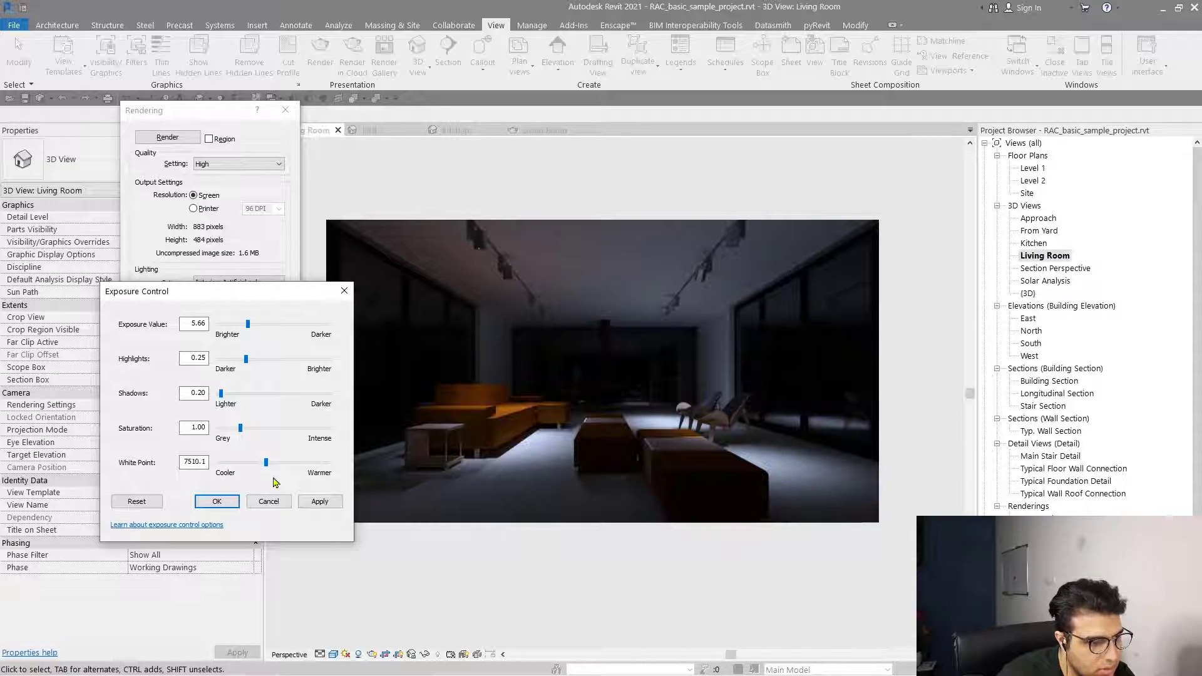
click(319, 502)
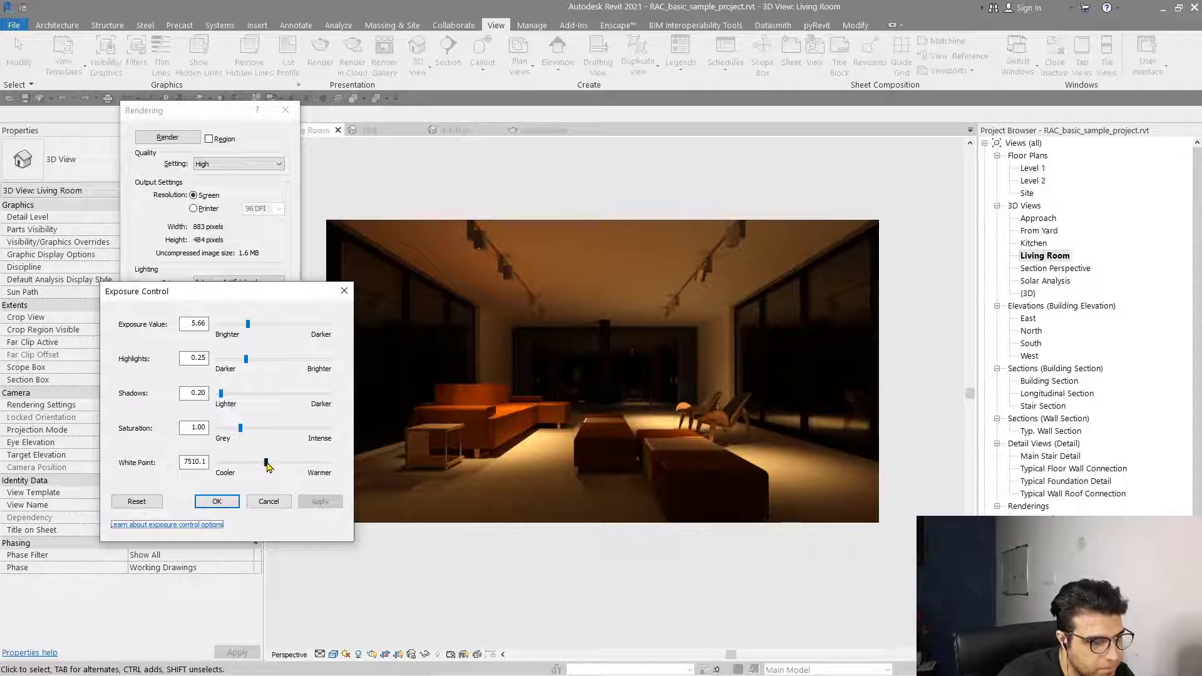
Set the white point to 2838.2, apply it to the rendering and move the Exposure Control window higher.
drag(266, 463, 227, 464)
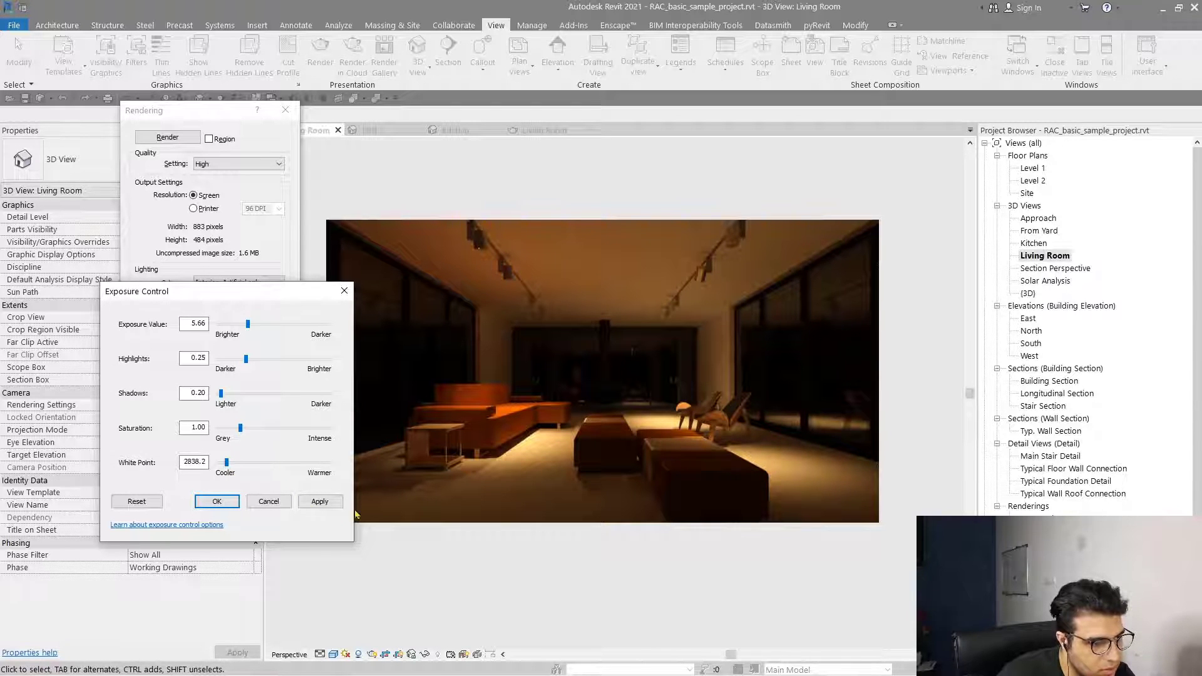
click(319, 501)
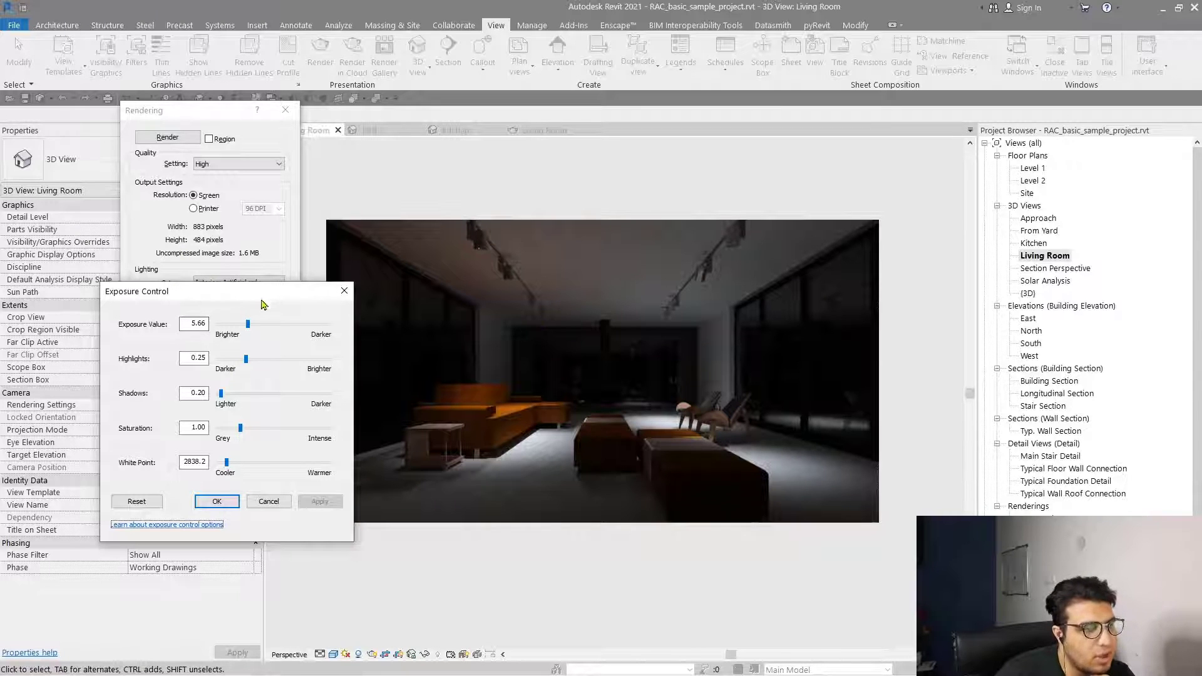
drag(263, 292, 248, 253)
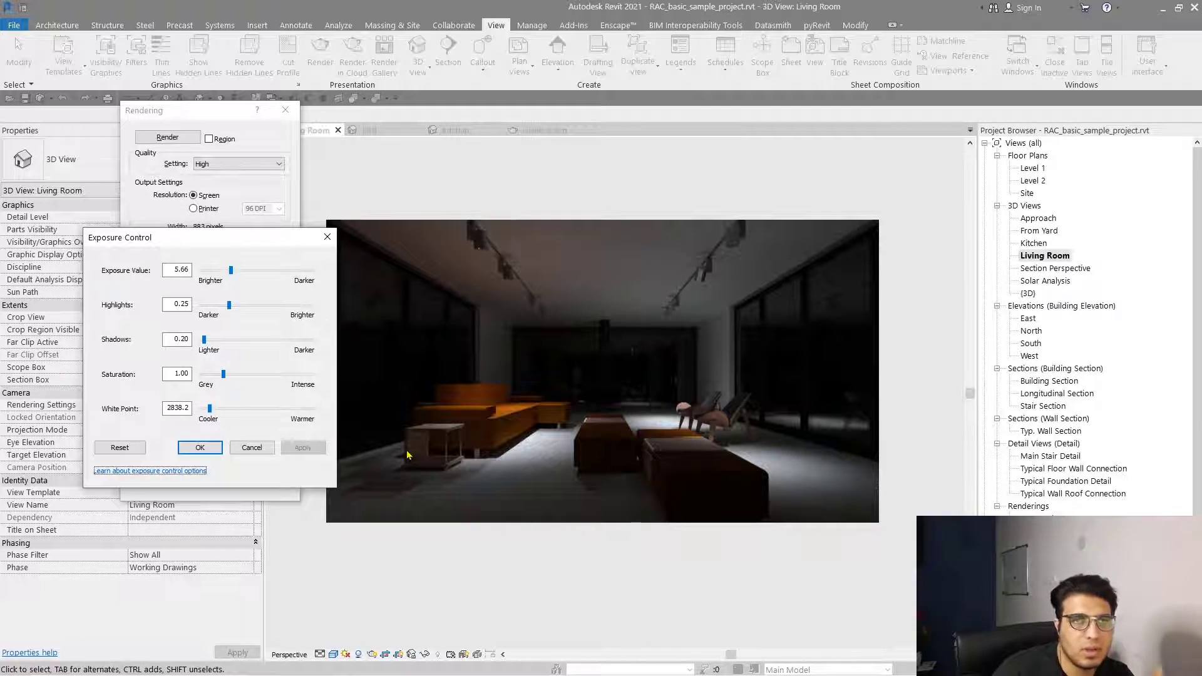